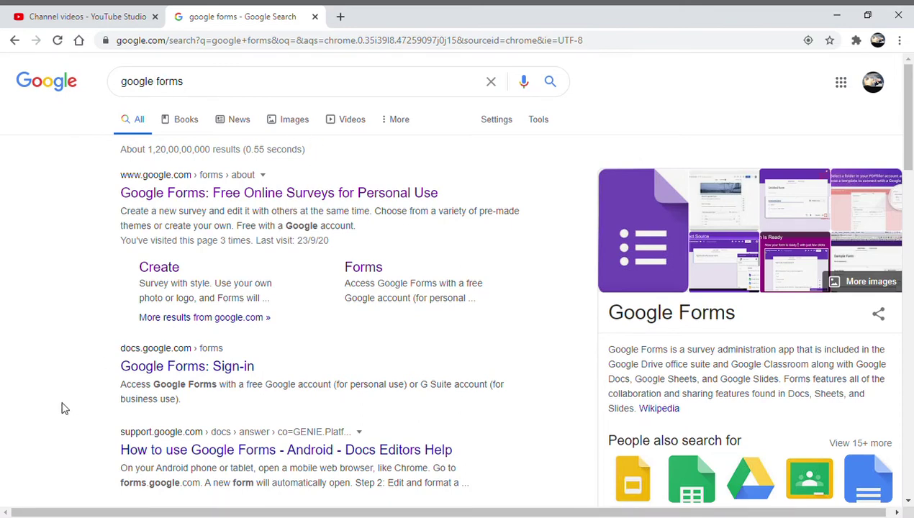
# Create a blank form in Google Forms and give both the form and its file the title "MATCHING PRACTICE"
pyautogui.click(164, 272)
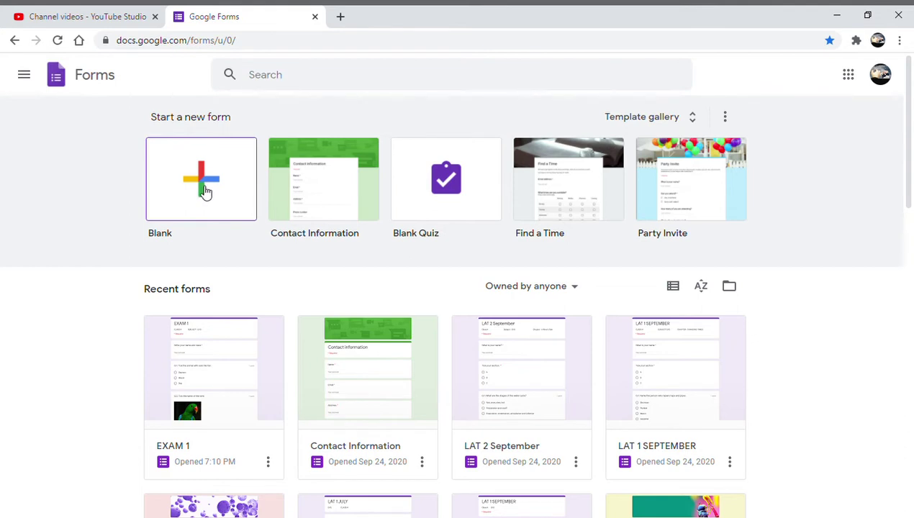
pyautogui.click(205, 190)
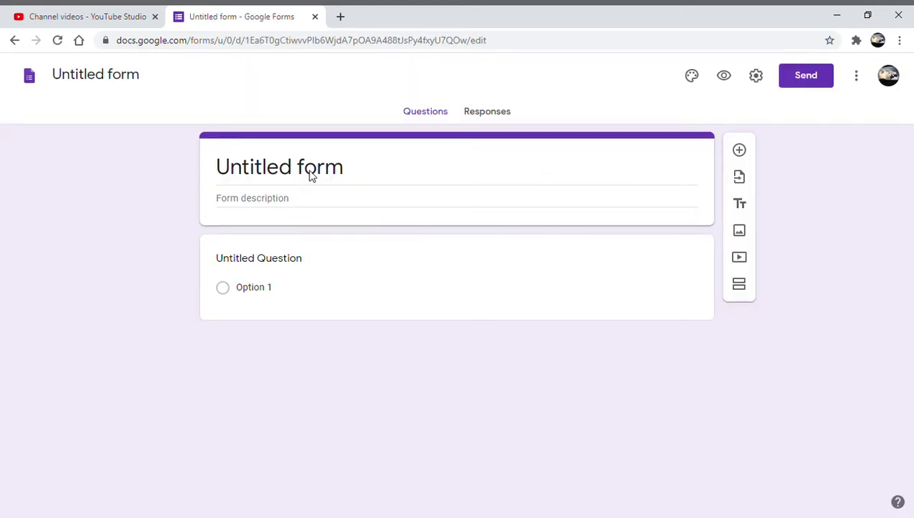
pyautogui.click(346, 171)
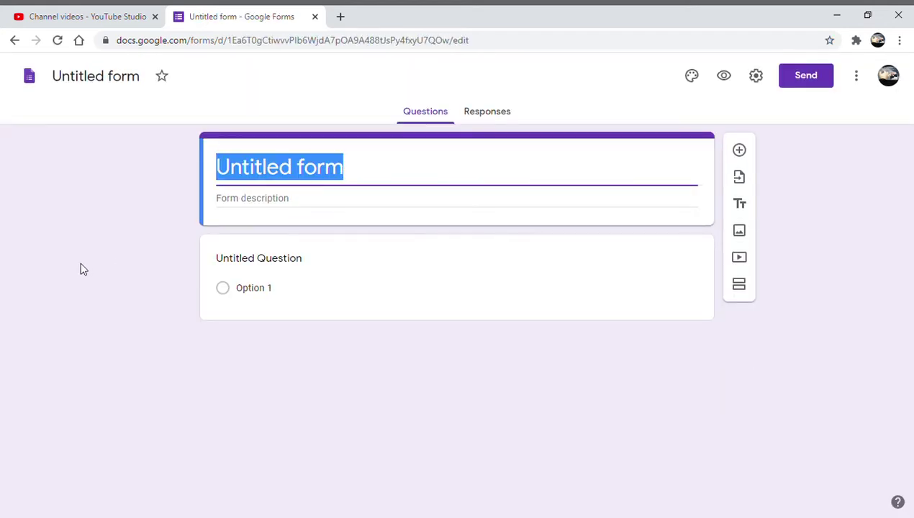
pyautogui.write('MAT')
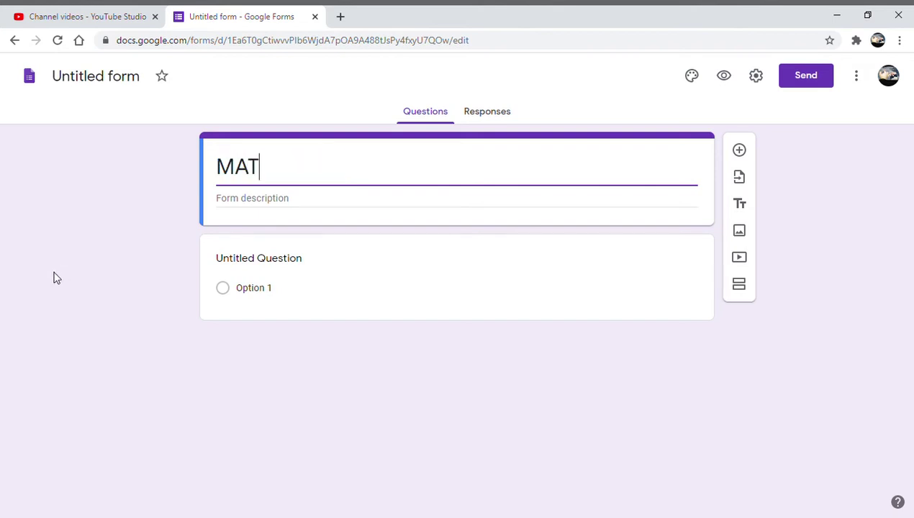
pyautogui.write('CHING ')
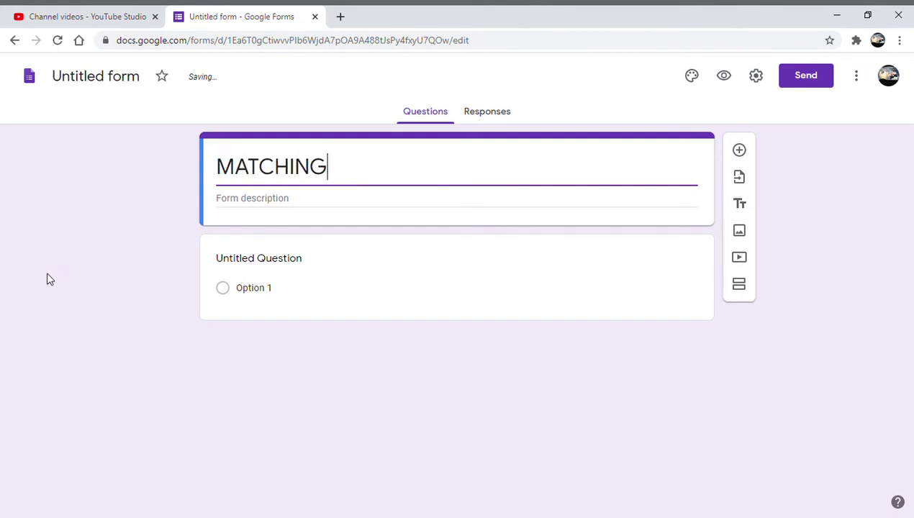
pyautogui.write('PR')
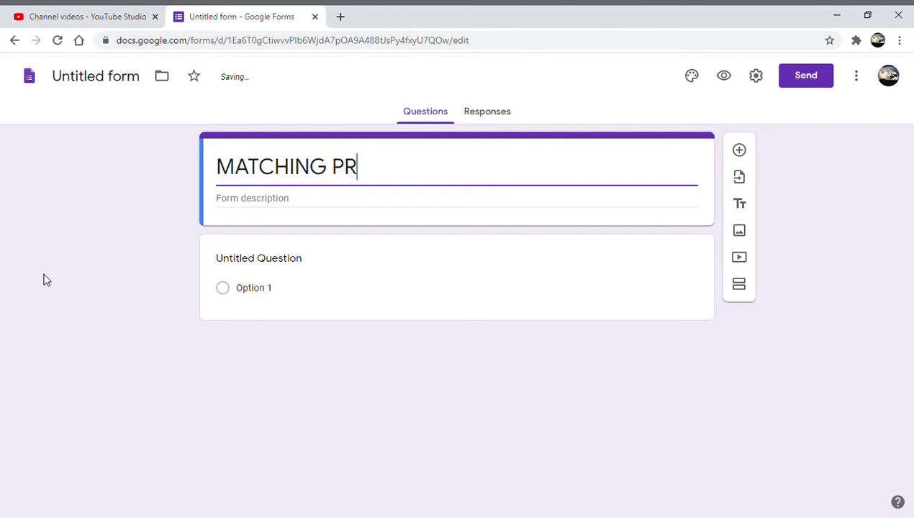
pyautogui.write('ACTICE')
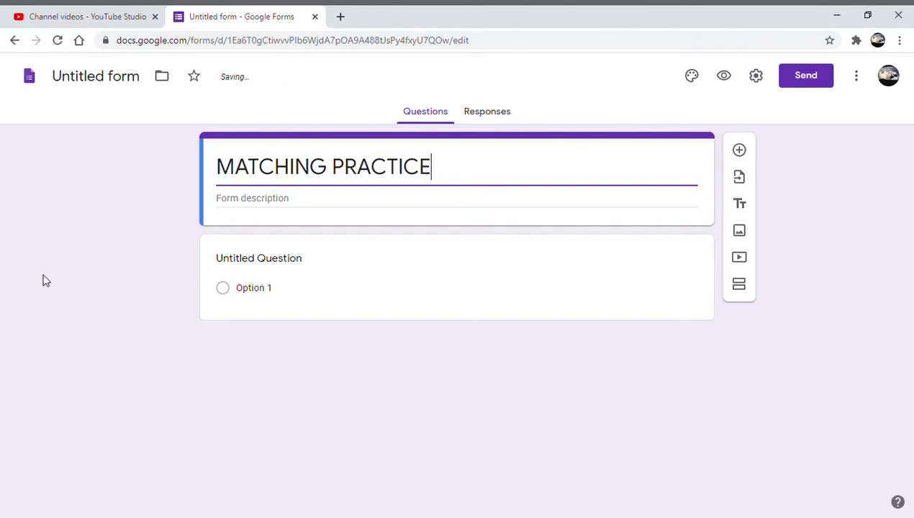
pyautogui.click(119, 75)
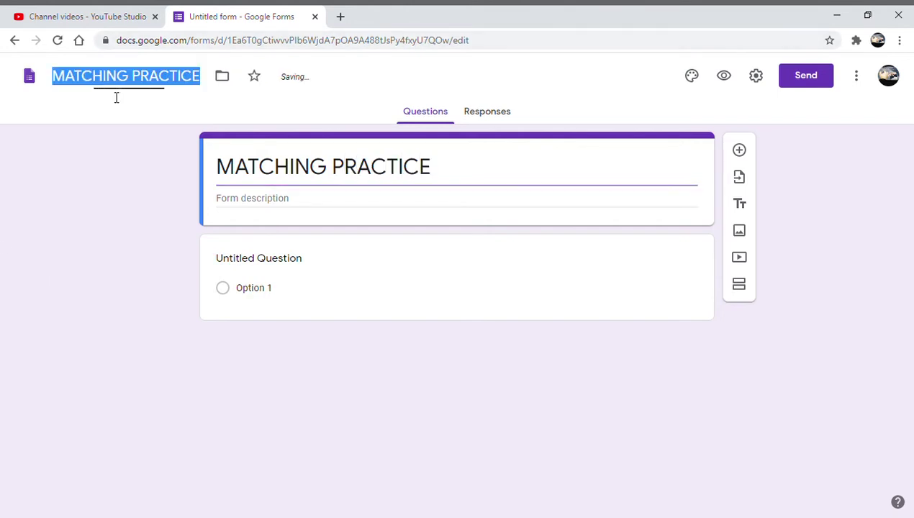
# Enter the form description "CLASS 4 SUBJECT EVS", with a wide gap between the class and the subject
pyautogui.click(258, 205)
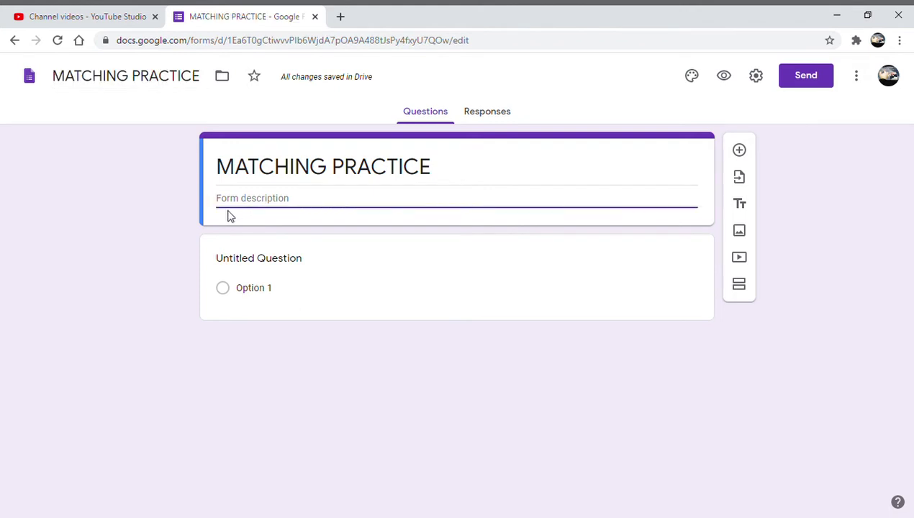
pyautogui.write('CLASS')
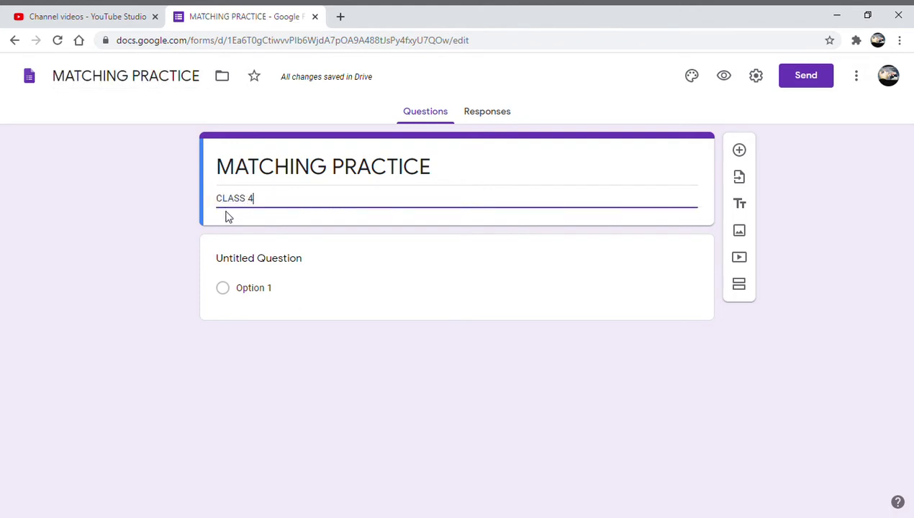
pyautogui.write(' 4')
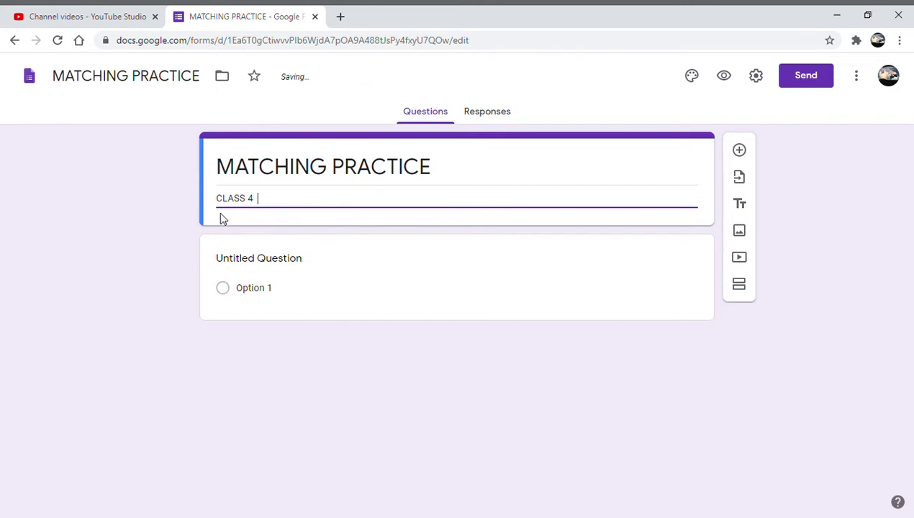
pyautogui.write('        SUBJECT ')
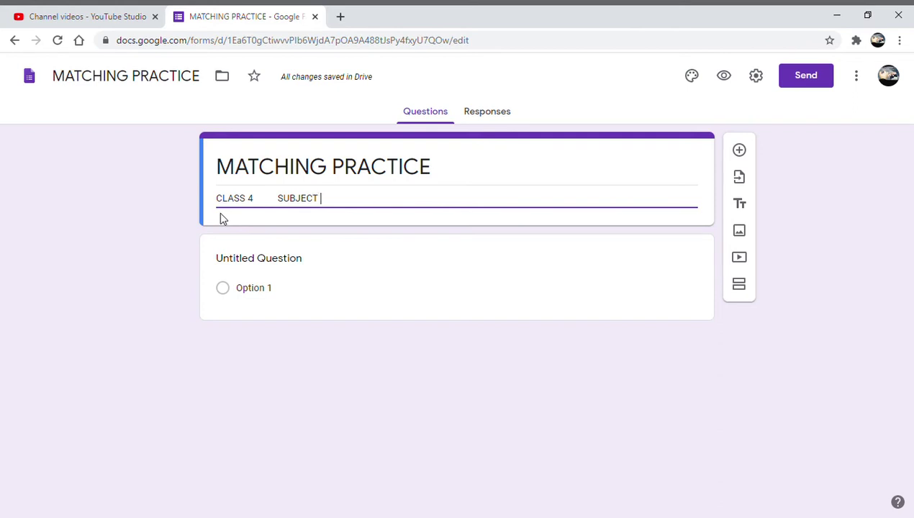
pyautogui.write('EVS')
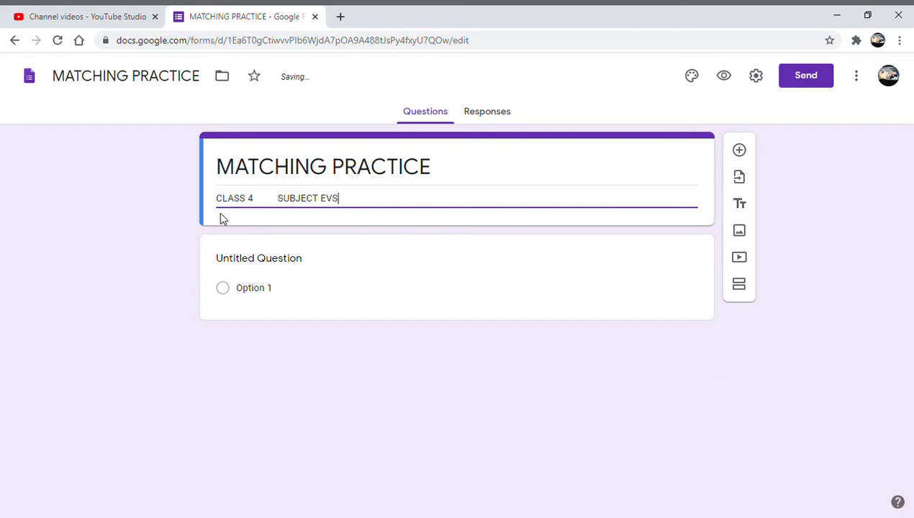
# In the form settings, limit respondents to 1 response, make the form a quiz and save
pyautogui.click(756, 76)
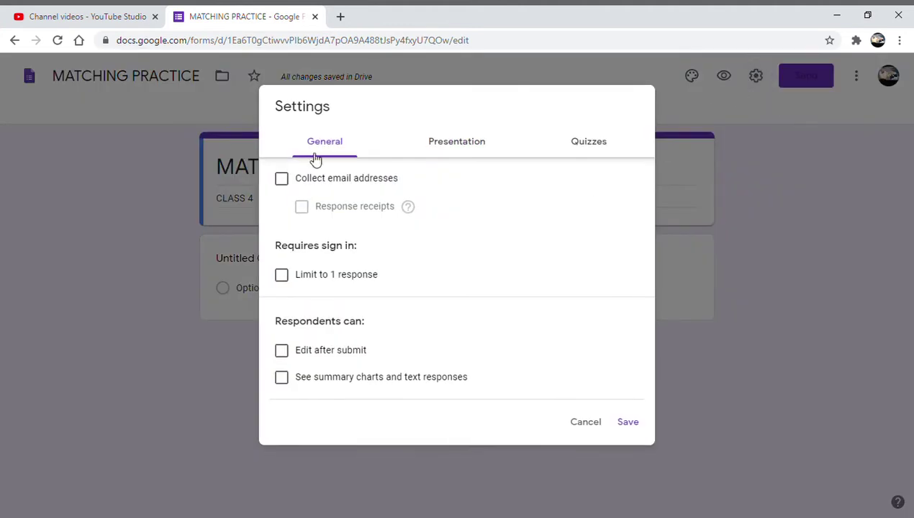
pyautogui.click(316, 275)
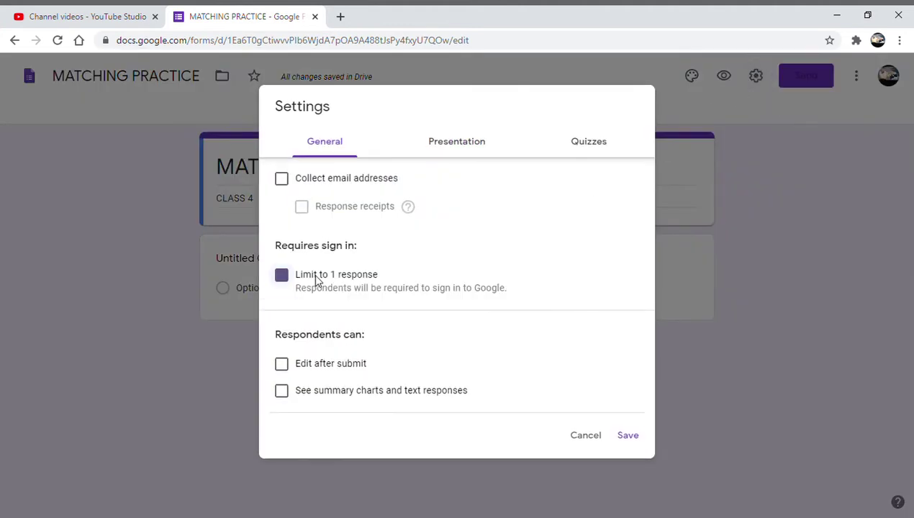
pyautogui.click(590, 142)
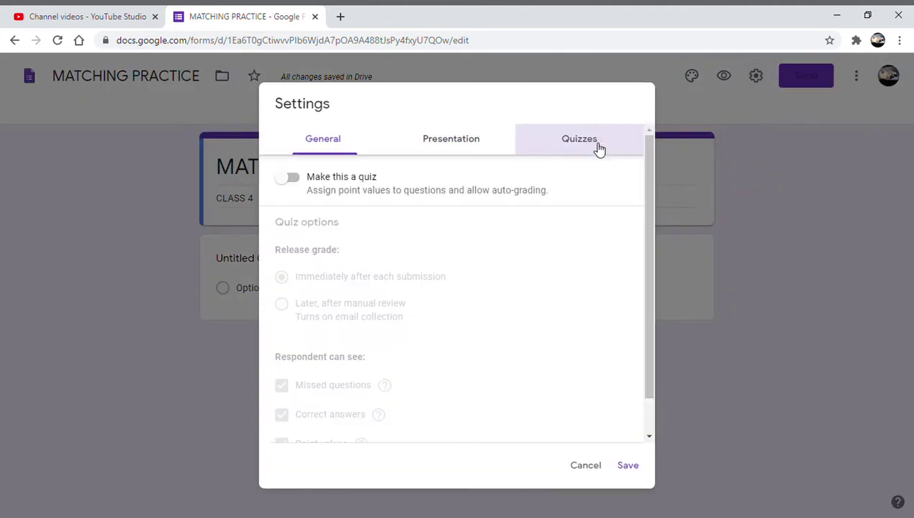
pyautogui.click(320, 179)
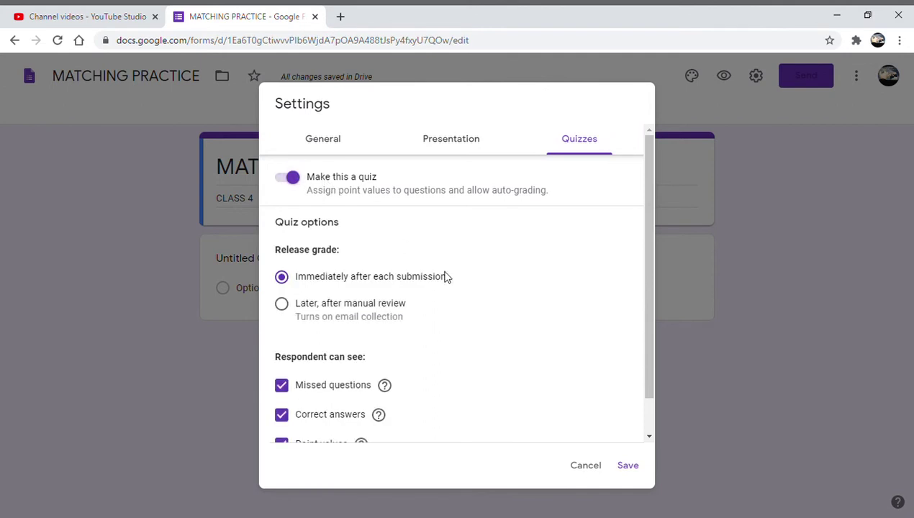
pyautogui.click(631, 469)
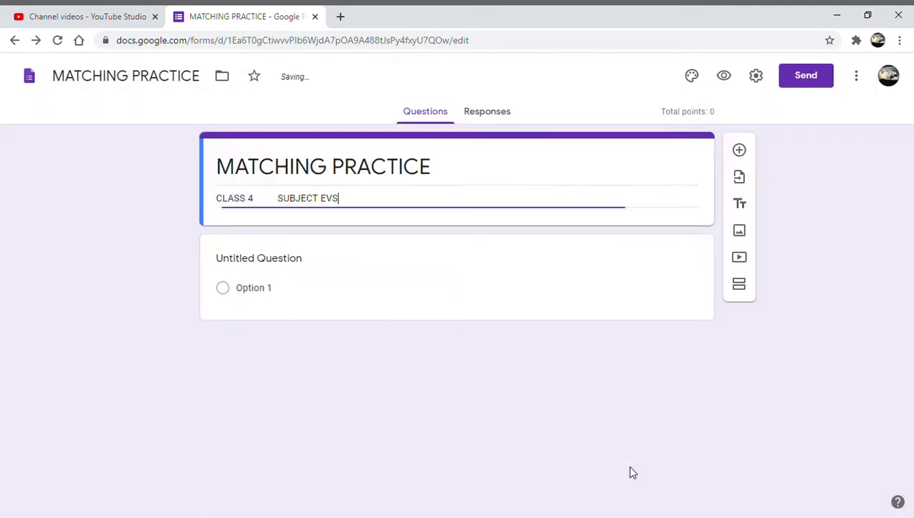
# Make the first question a required short-answer question reading "WRITE YOUR NAME AND CLASS"
pyautogui.click(231, 262)
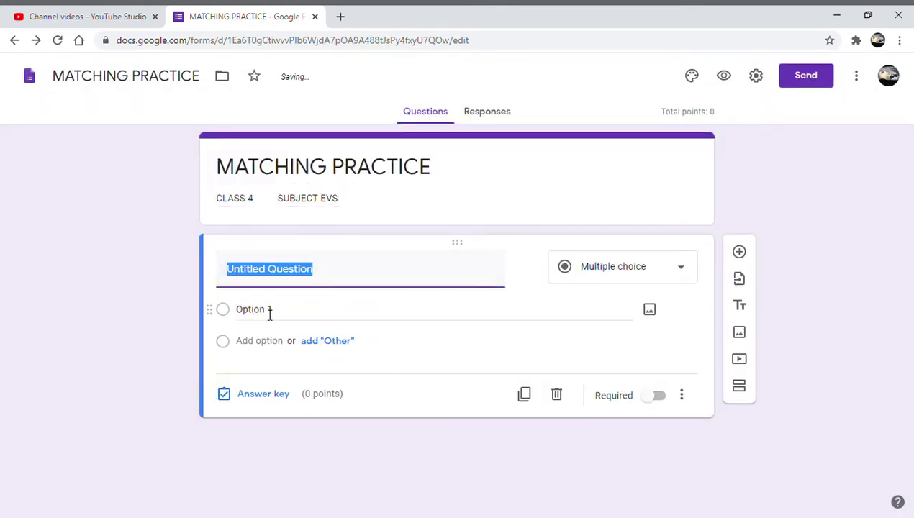
pyautogui.write('WRITE ')
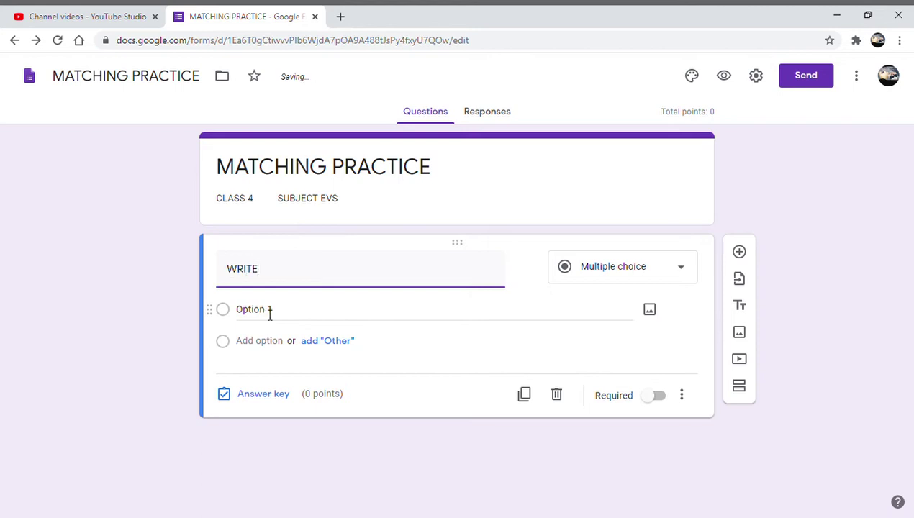
pyautogui.write('YOUR NAM')
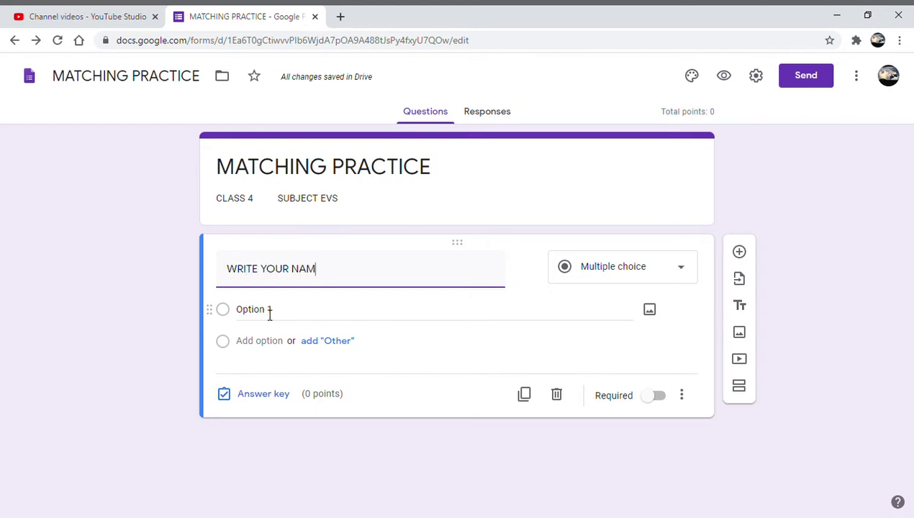
pyautogui.write('E AND CLASS')
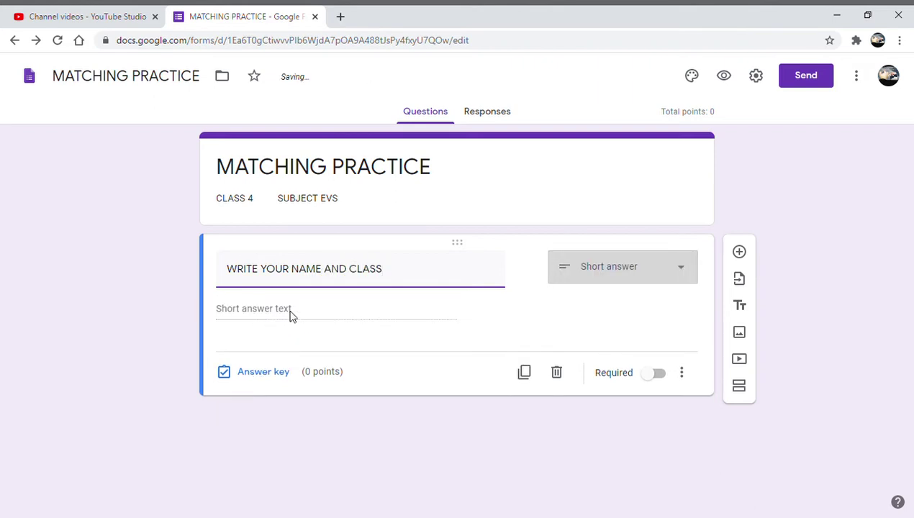
pyautogui.click(655, 379)
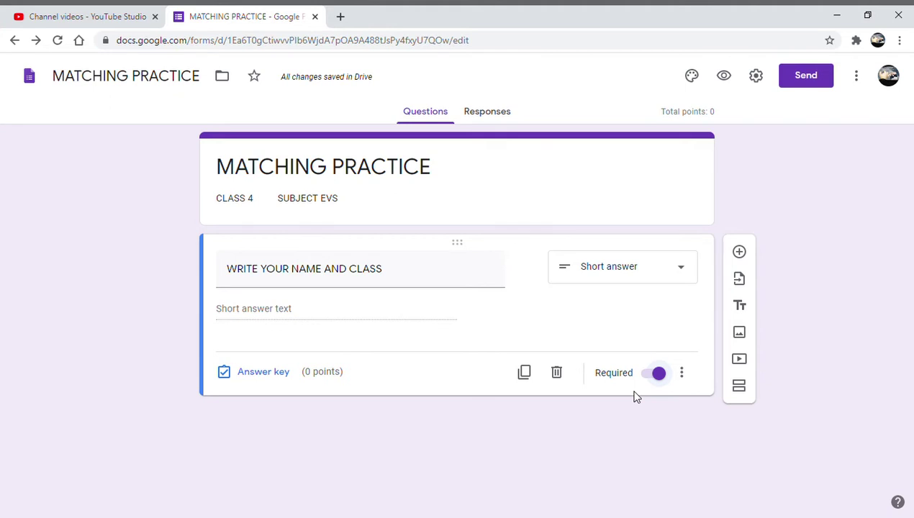
# Add a second question reading "Q 1. Match the states with the capitals" and make it a multiple choice grid
pyautogui.click(739, 254)
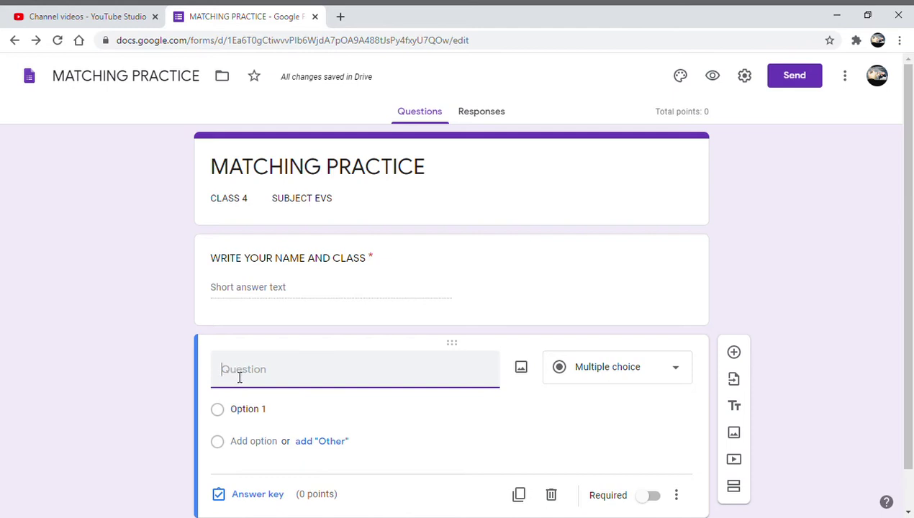
pyautogui.write('Q 1. MA')
pyautogui.press('BackSpace')
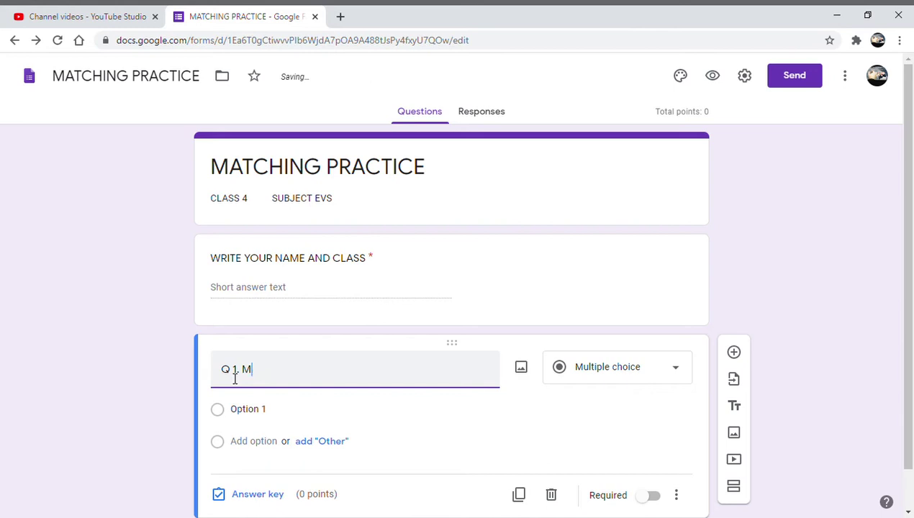
pyautogui.write('athch')
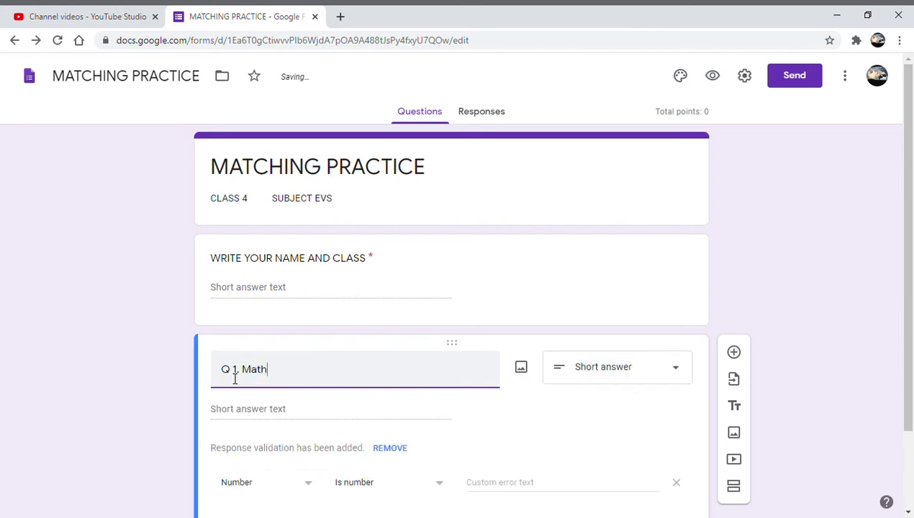
pyautogui.press('BackSpace')
pyautogui.press('BackSpace')
pyautogui.write('ch the stat')
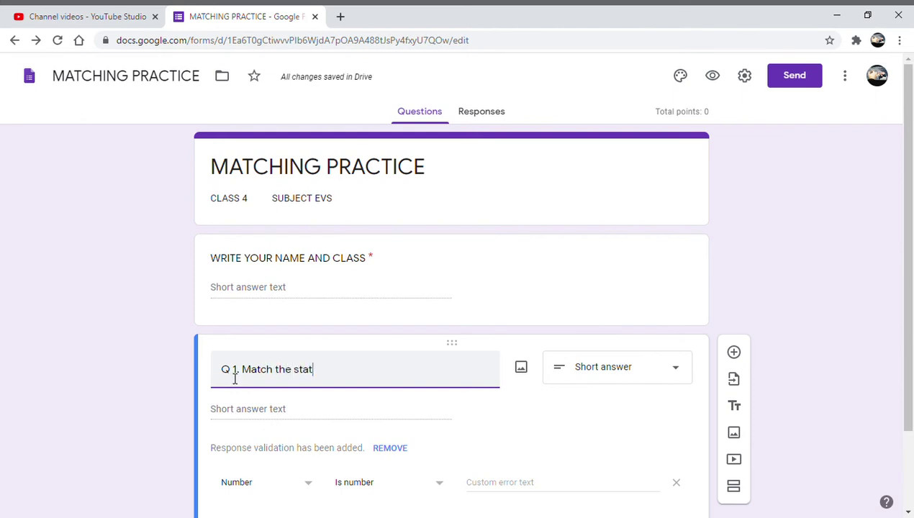
pyautogui.write('es ith')
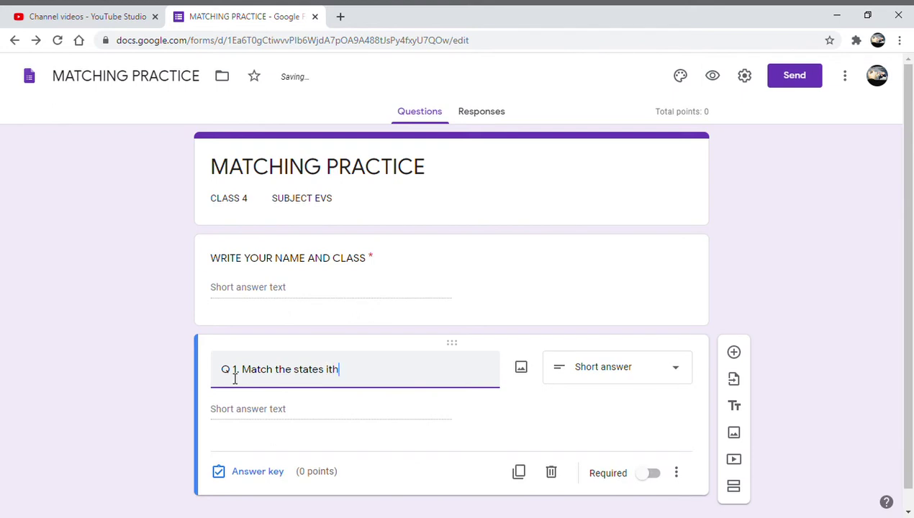
pyautogui.press('BackSpace')
pyautogui.press('BackSpace')
pyautogui.press('BackSpace')
pyautogui.press('BackSpace')
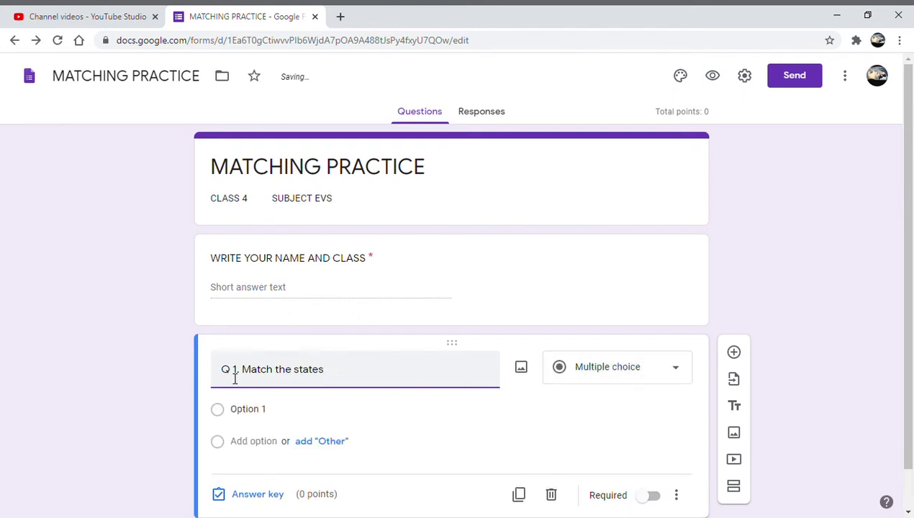
pyautogui.write('with their capital')
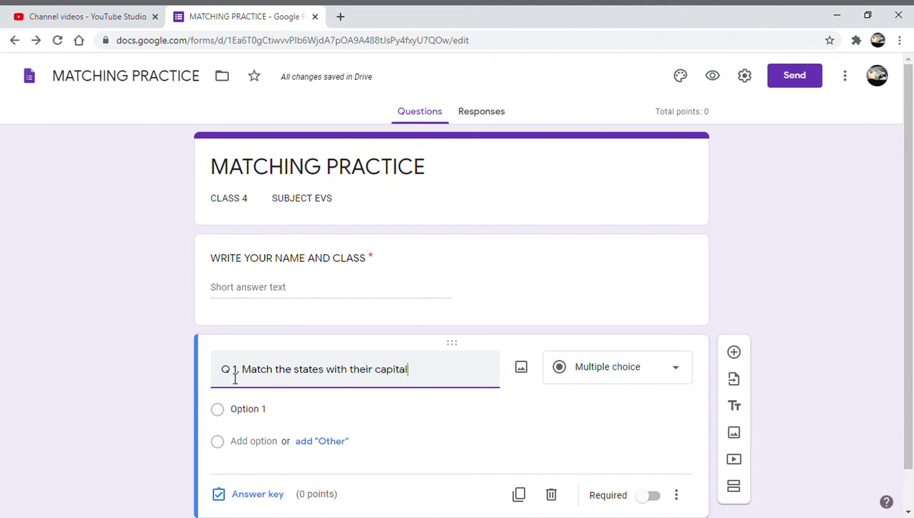
pyautogui.write('s')
pyautogui.press('BackSpace')
pyautogui.press('BackSpace')
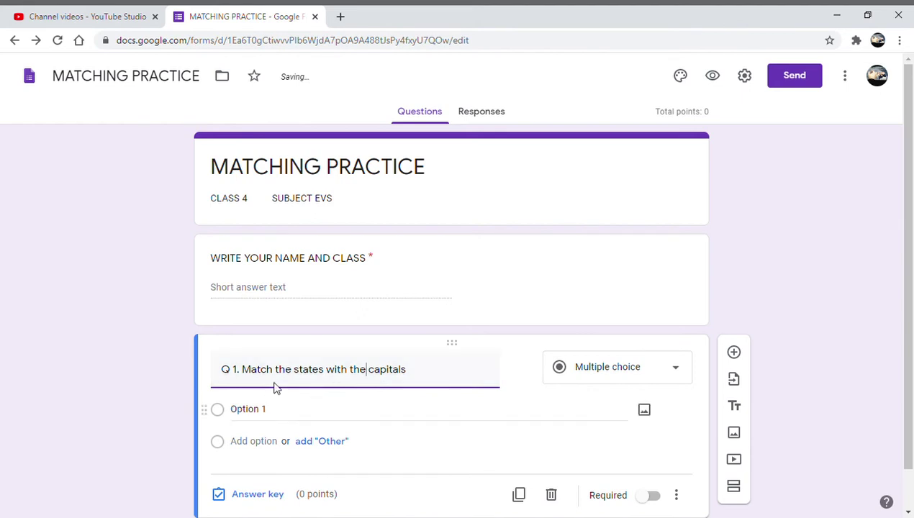
pyautogui.click(616, 375)
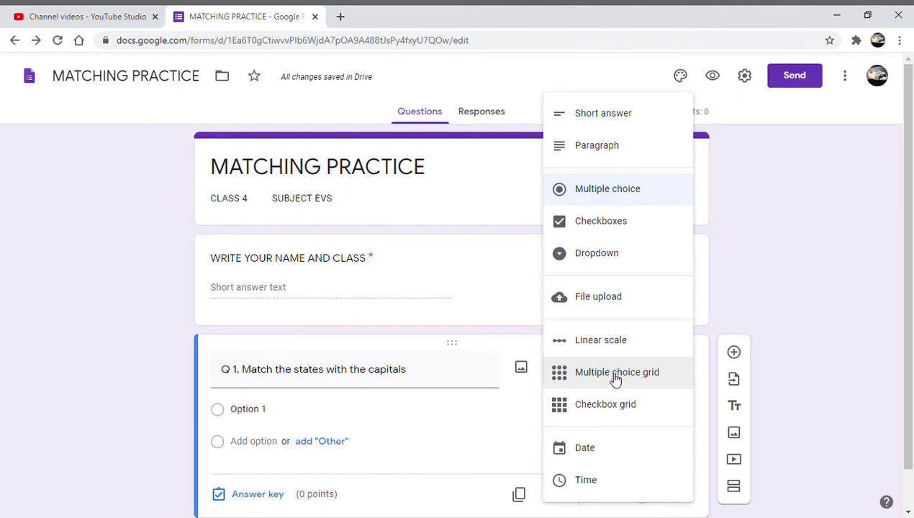
pyautogui.click(615, 379)
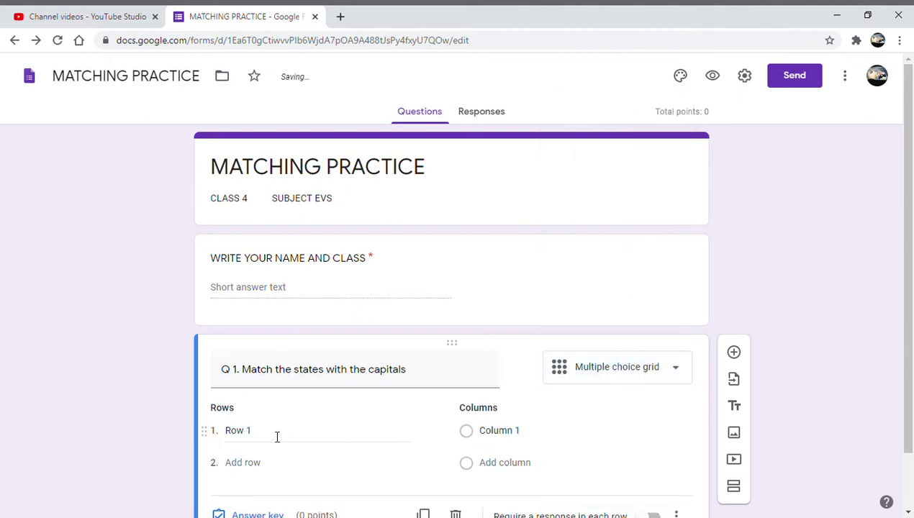
# Name the first grid row "Maharashtra" and add a second row "Punjab"
pyautogui.click(252, 437)
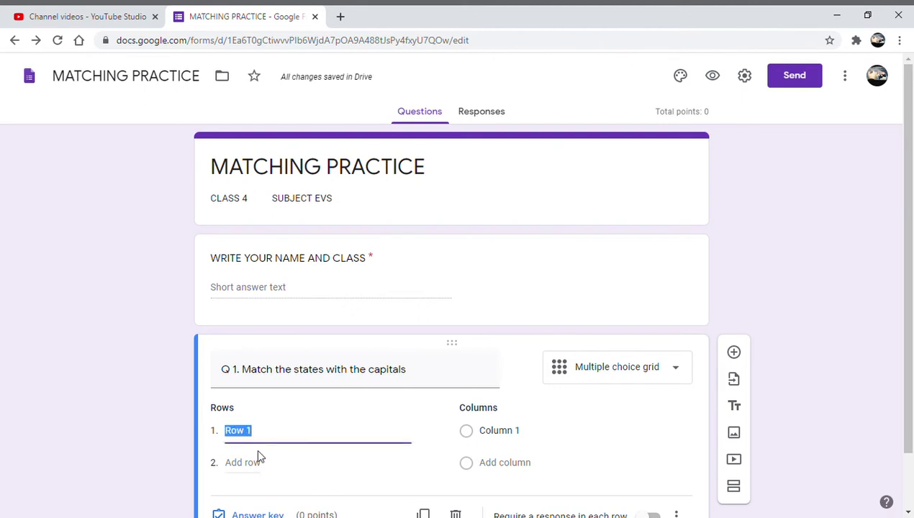
pyautogui.write('M')
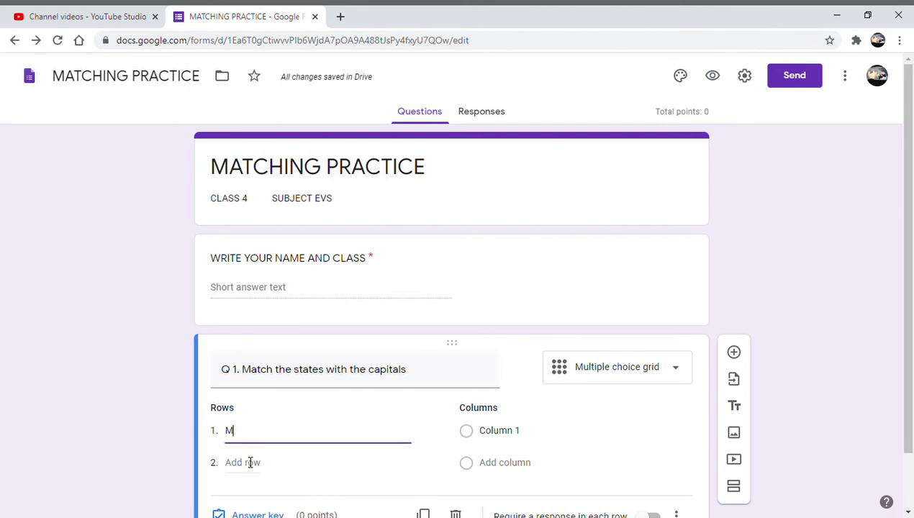
pyautogui.write('ahara')
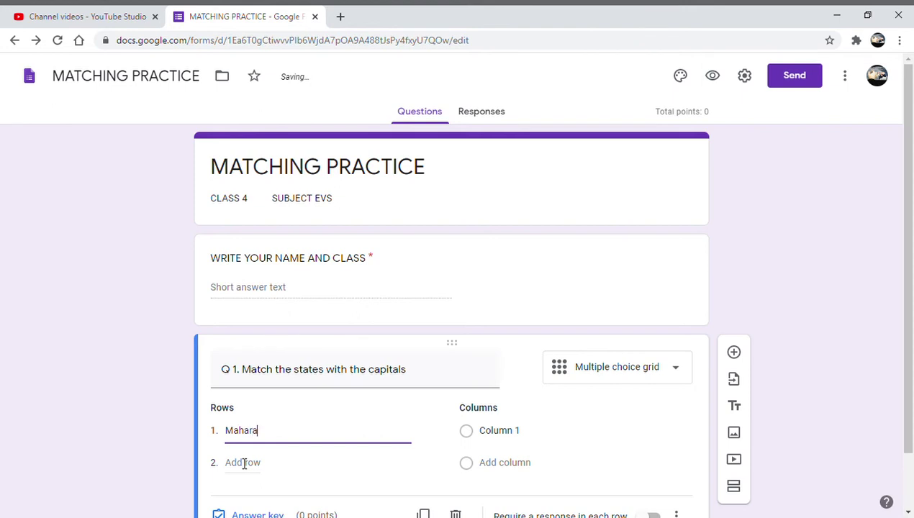
pyautogui.write('shtra')
pyautogui.click(237, 464)
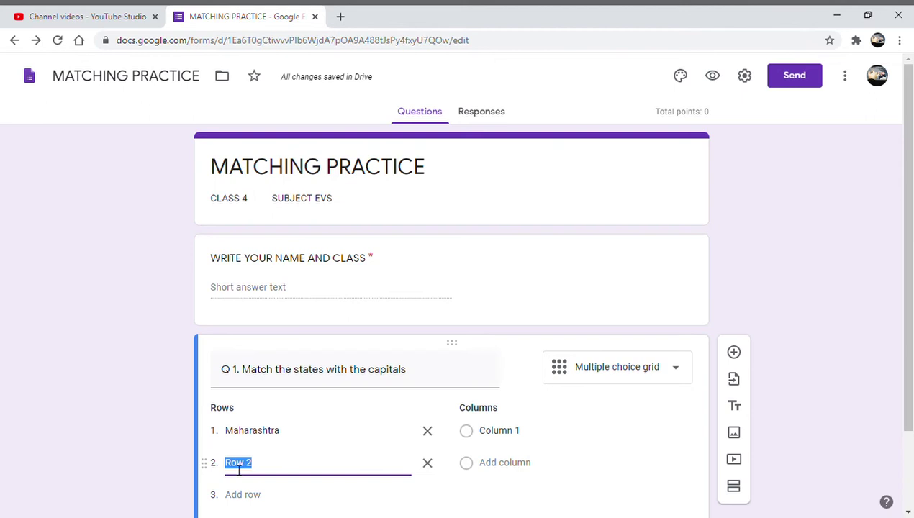
pyautogui.write('Punjab')
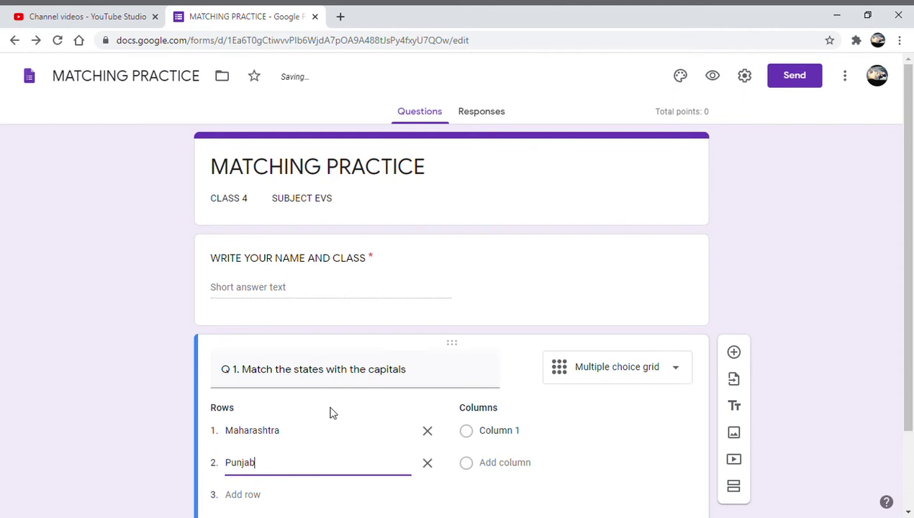
# Add "Gujarat" and "Haryana" as the third and fourth rows of the grid
pyautogui.scroll(-2, 330, 410)
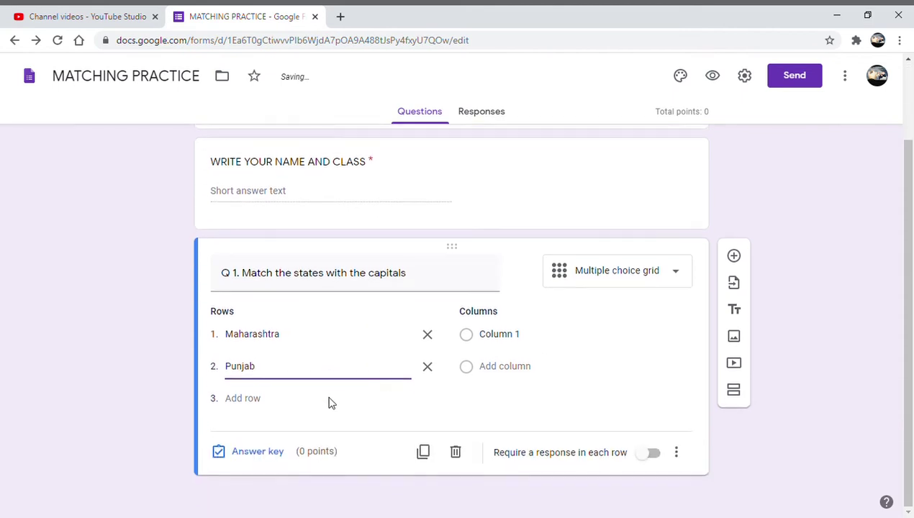
pyautogui.click(254, 406)
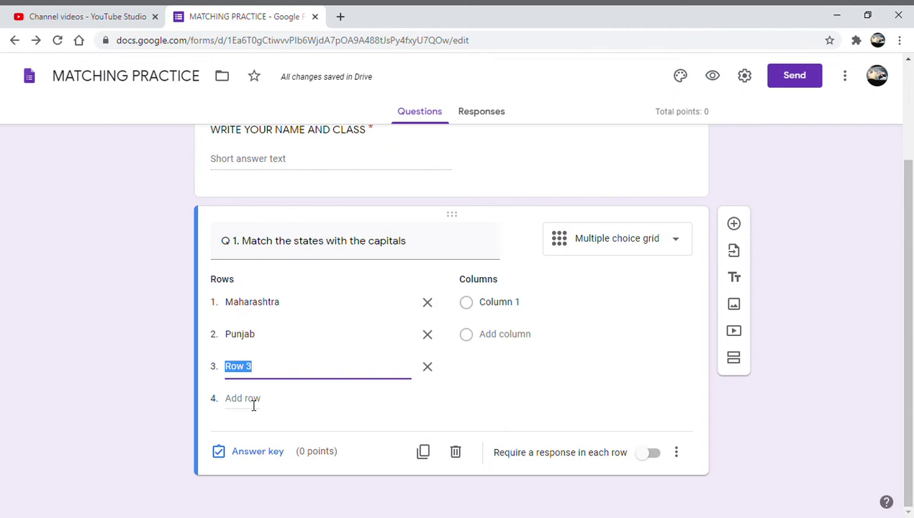
pyautogui.write('Gujarat')
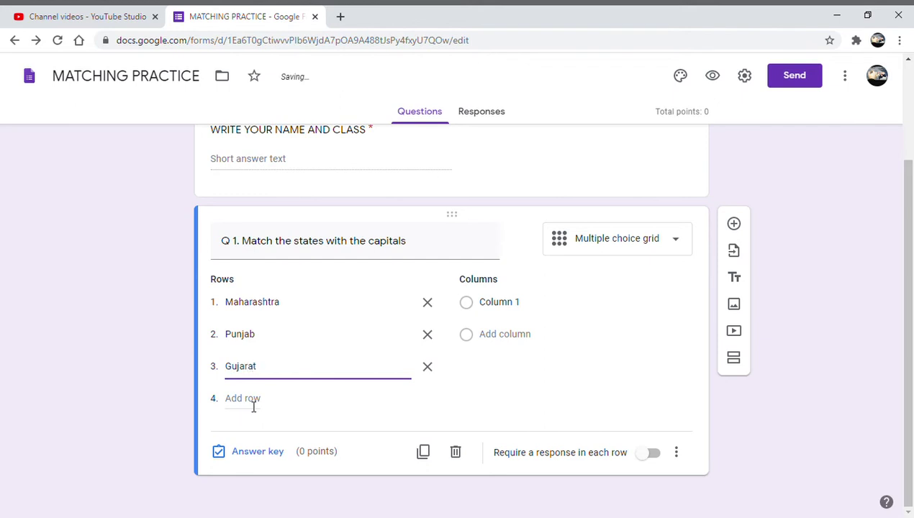
pyautogui.click(254, 406)
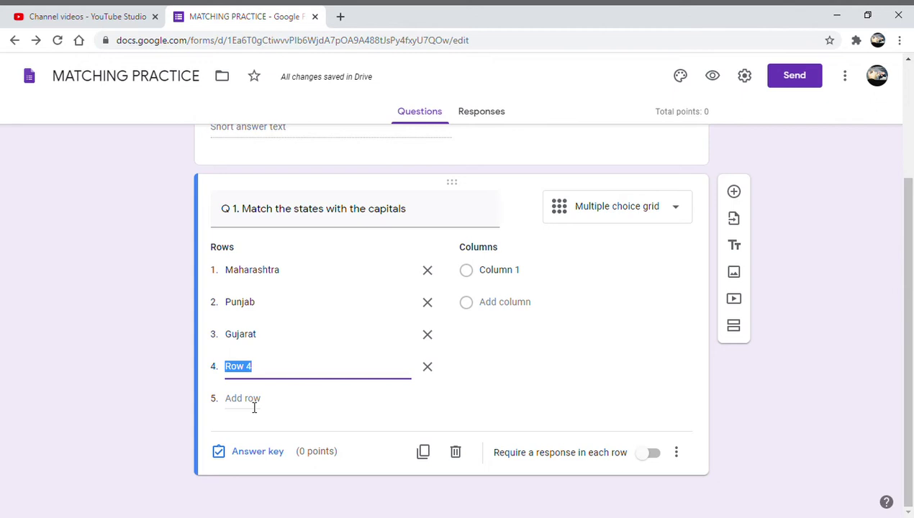
pyautogui.write('Haryana')
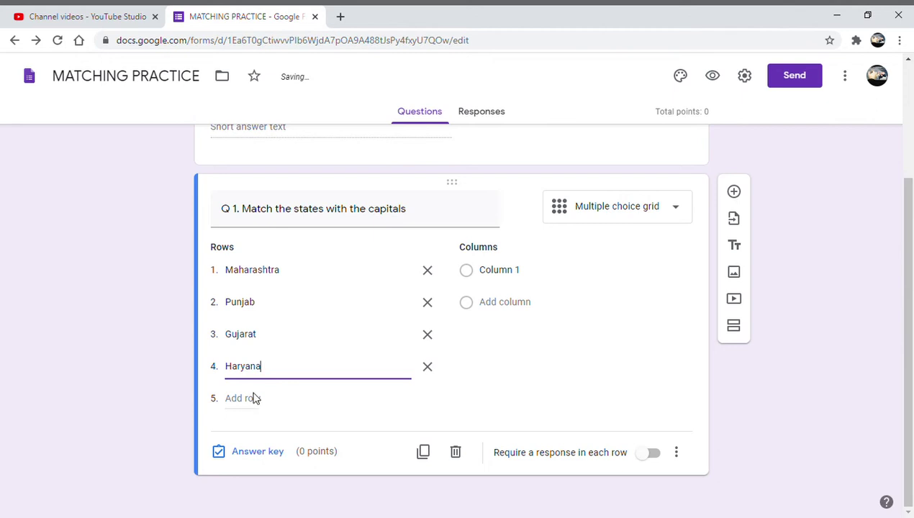
# Add a fifth row "Andaman and Nicobar" to the grid
pyautogui.click(252, 399)
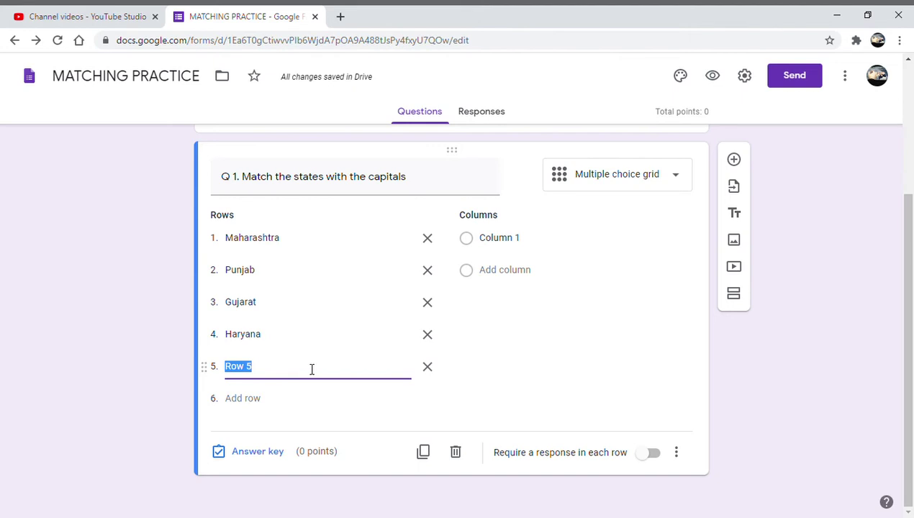
pyautogui.write('A')
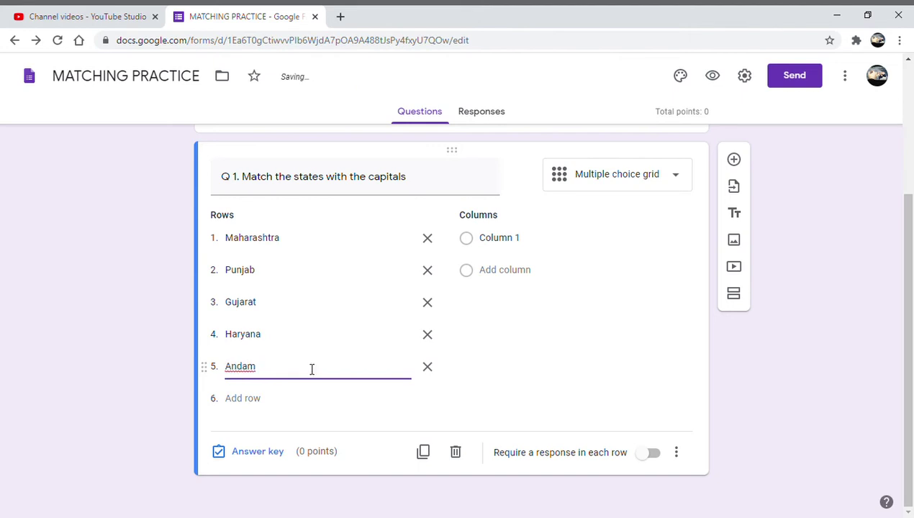
pyautogui.write('ndam')
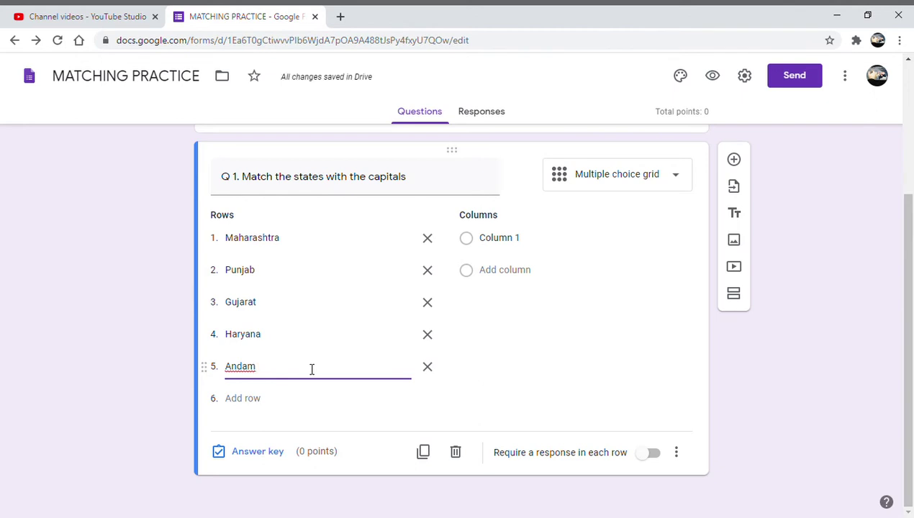
pyautogui.write('an and Nico')
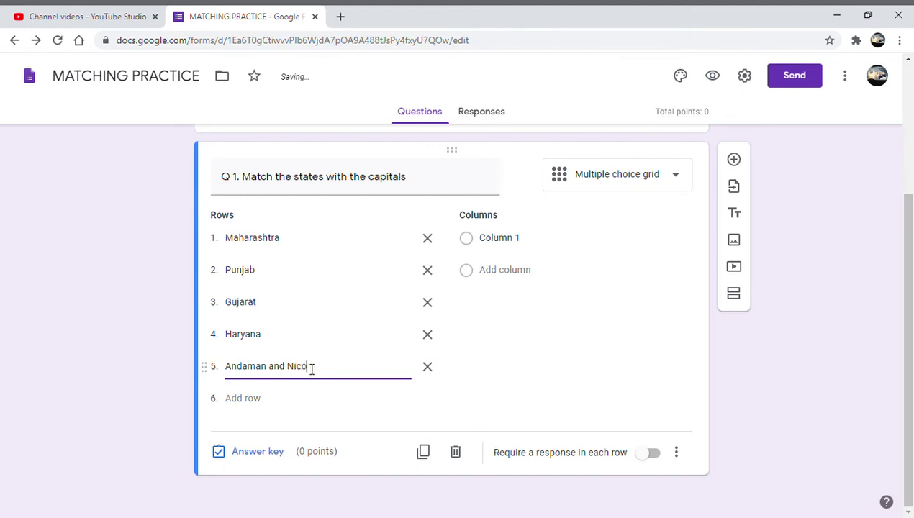
pyautogui.write('bar')
# Name the first grid column "Port Blair" and add a second column "Chandigarh"
pyautogui.click(495, 244)
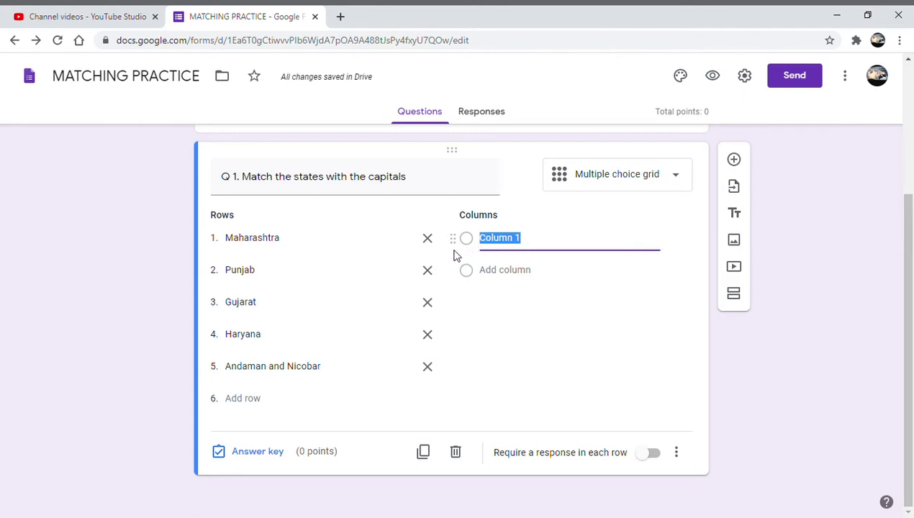
pyautogui.write('Port ')
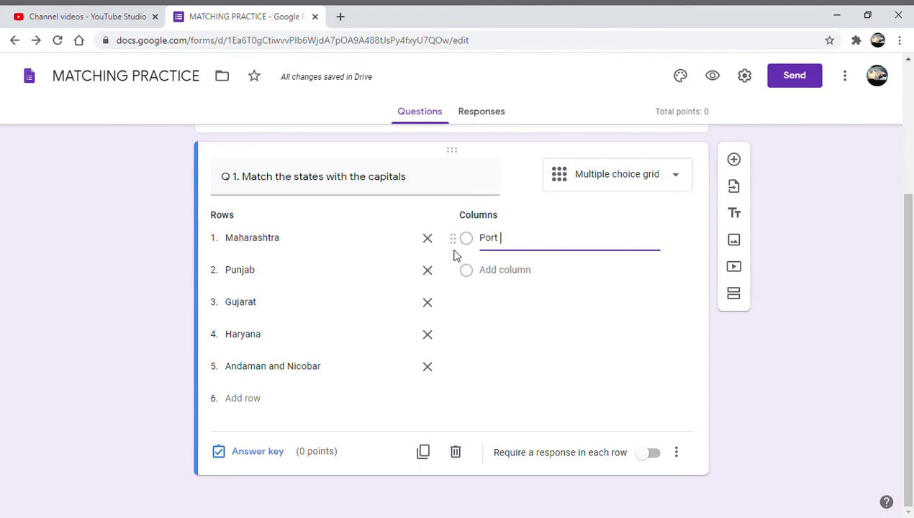
pyautogui.write('Blair')
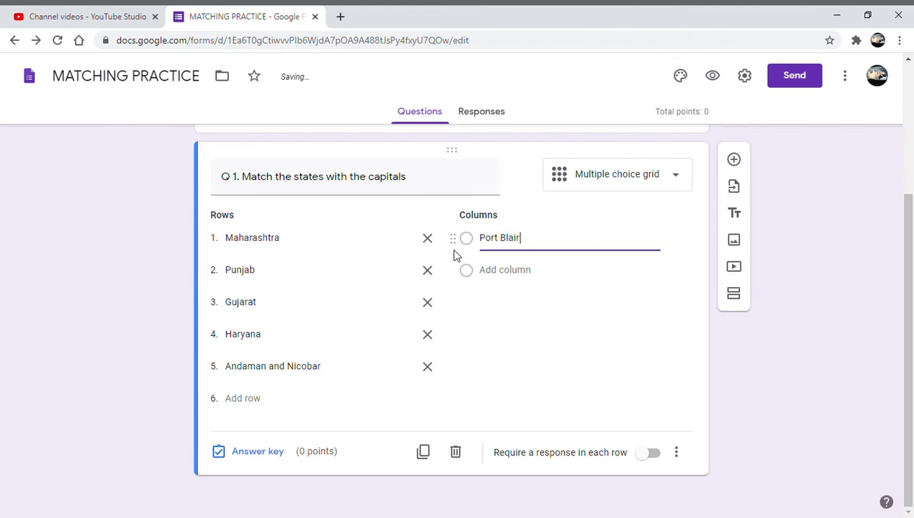
pyautogui.click(506, 279)
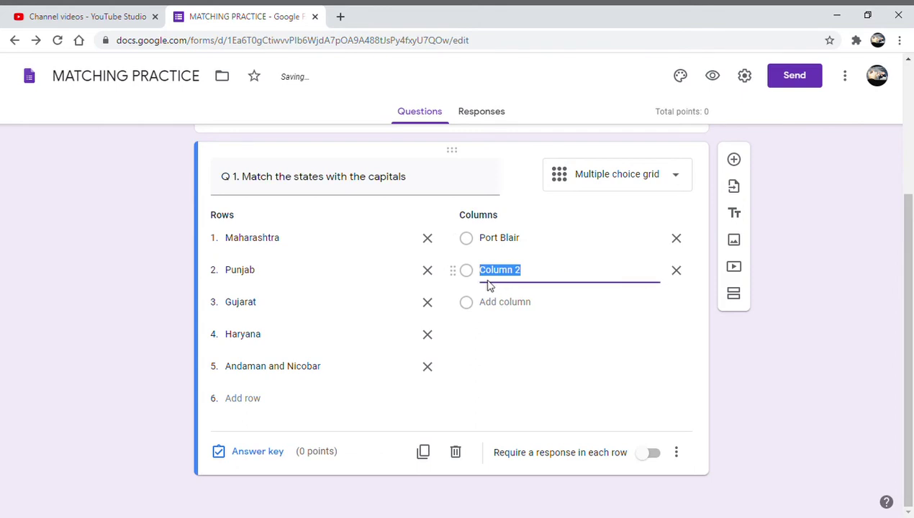
pyautogui.write('Chandigarh')
# Add "Mumbai" and "Gandhi Nagar" as the third and fourth columns of the grid
pyautogui.click(487, 305)
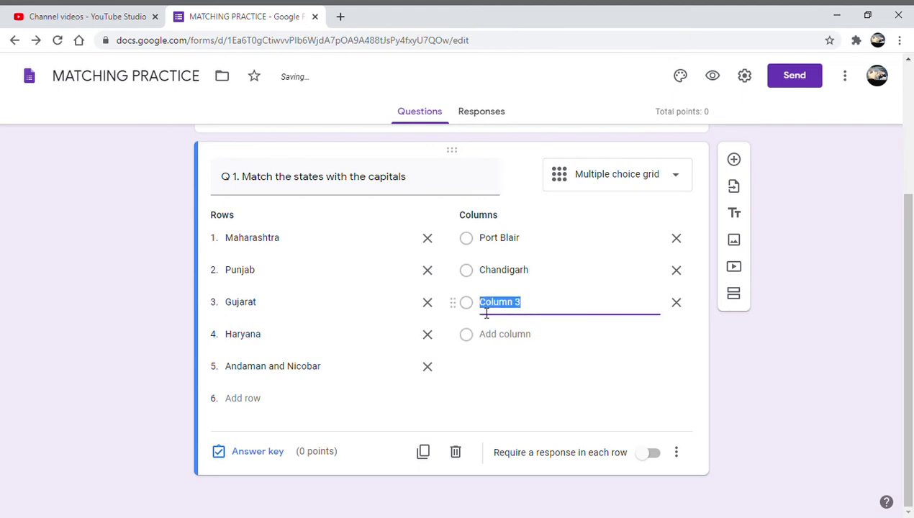
pyautogui.write('M')
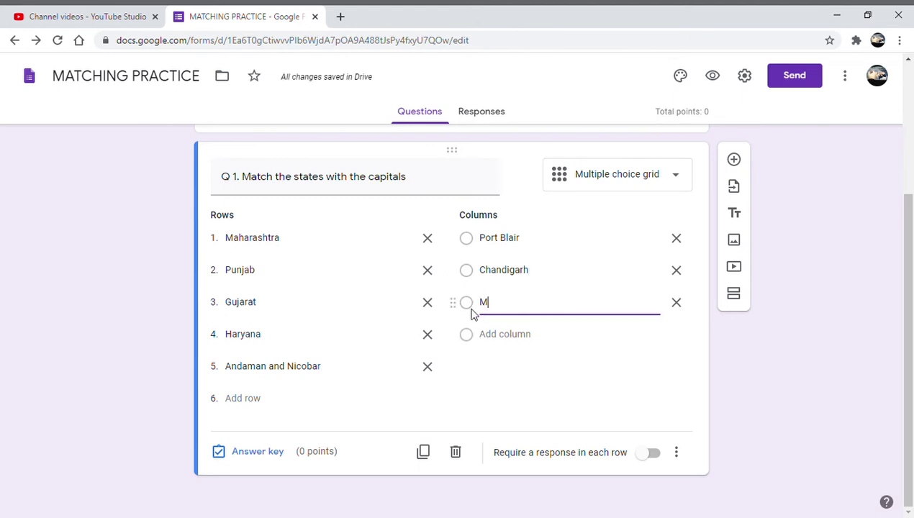
pyautogui.write('umbai')
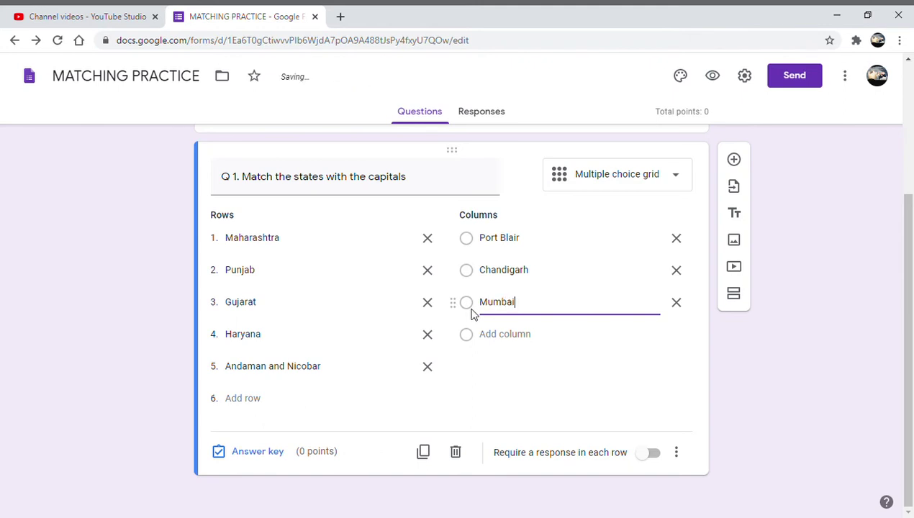
pyautogui.click(507, 336)
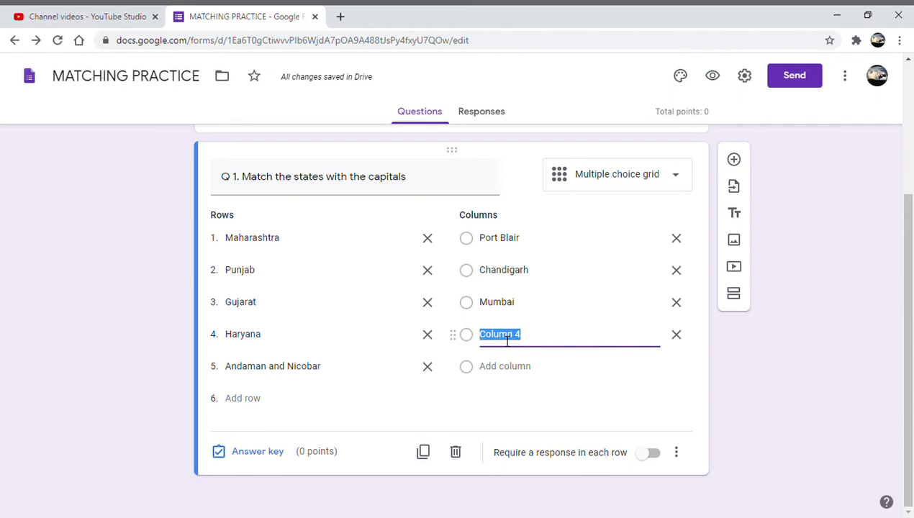
pyautogui.write('Gandhi ')
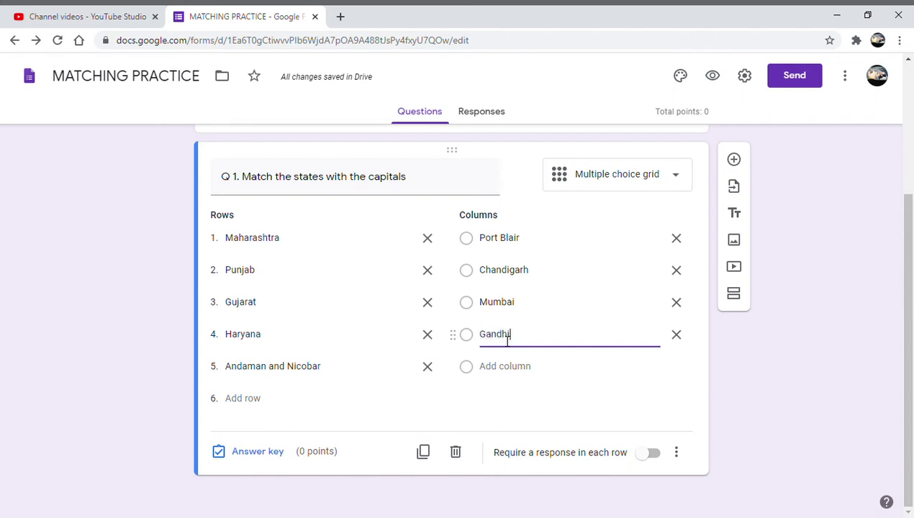
pyautogui.write('Nag')
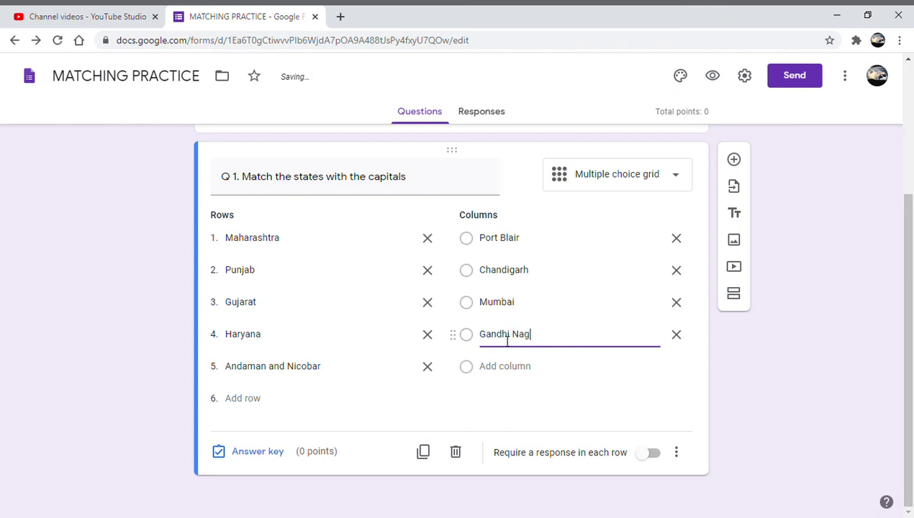
pyautogui.write('ar')
pyautogui.click(500, 368)
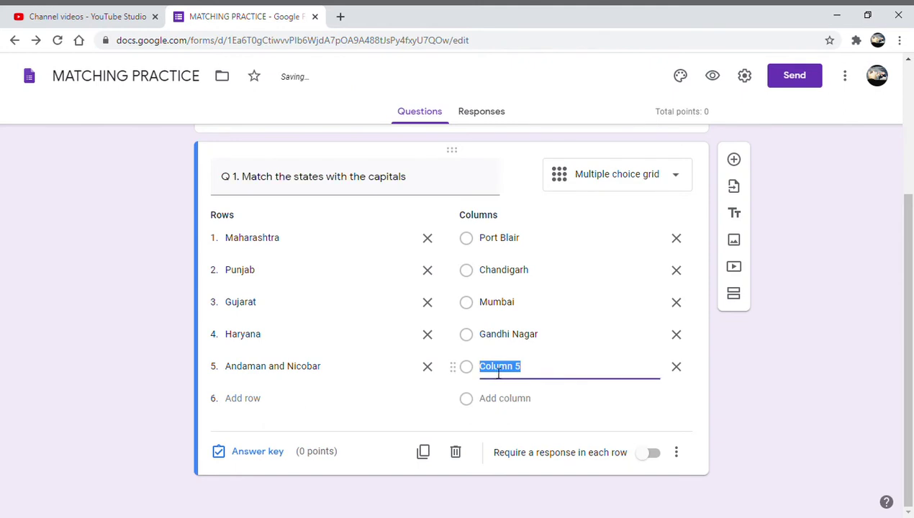
pyautogui.write('Chandigarh')
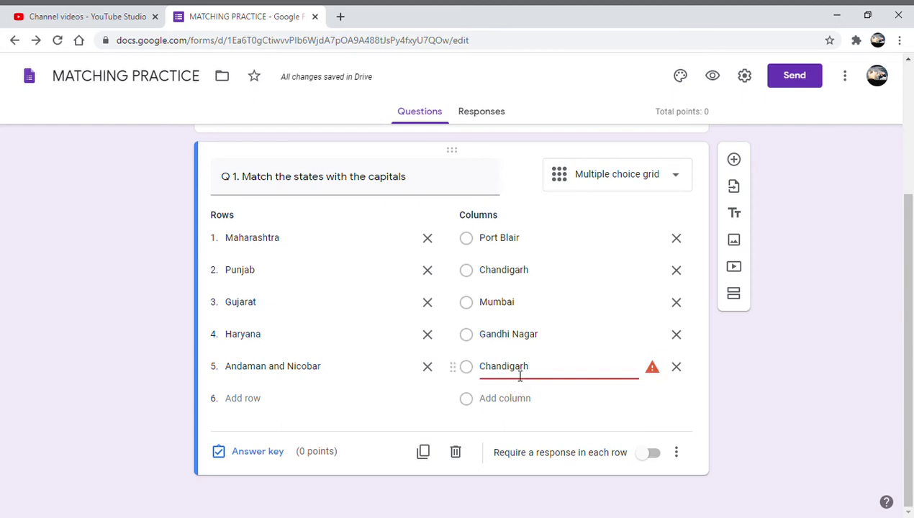
pyautogui.click(677, 367)
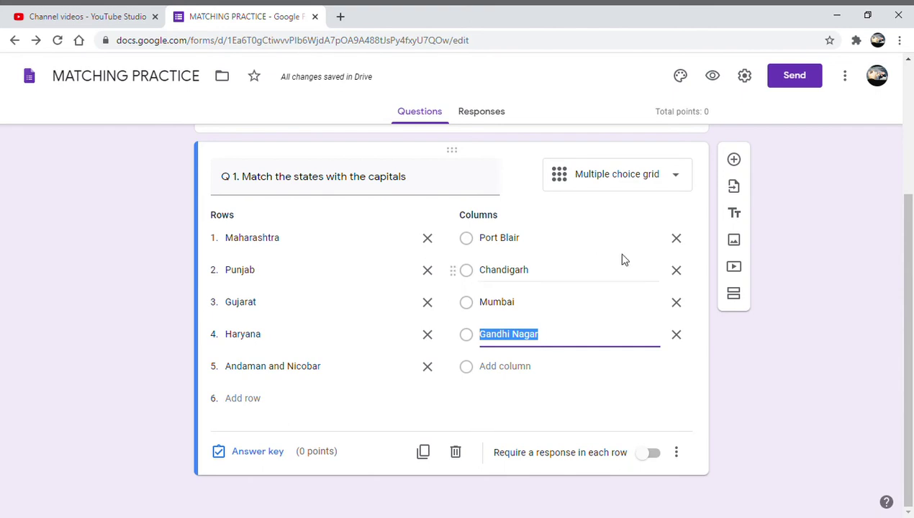
# In the answer key, match Maharashtra with Mumbai, Punjab and Haryana with Chandigarh, Gujarat with Gandhi Nagar, and Andaman and Nicobar with Port Blair
pyautogui.click(255, 452)
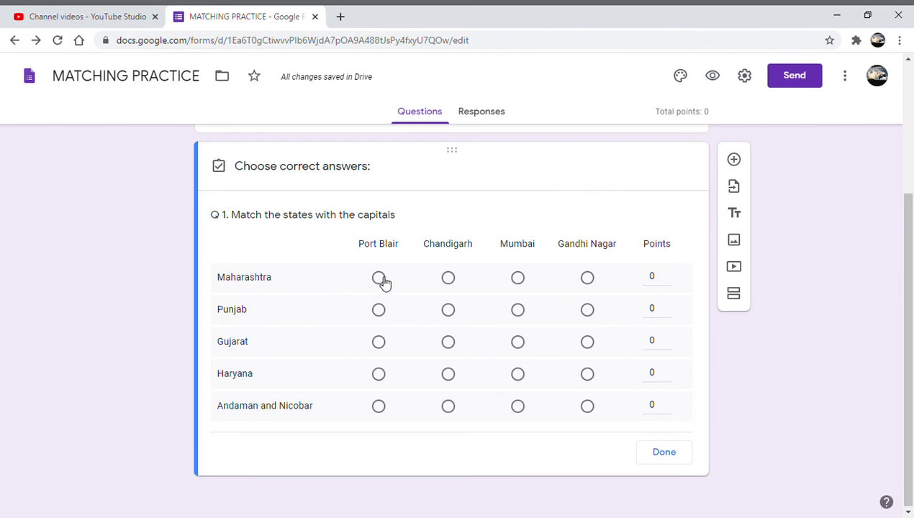
pyautogui.click(521, 280)
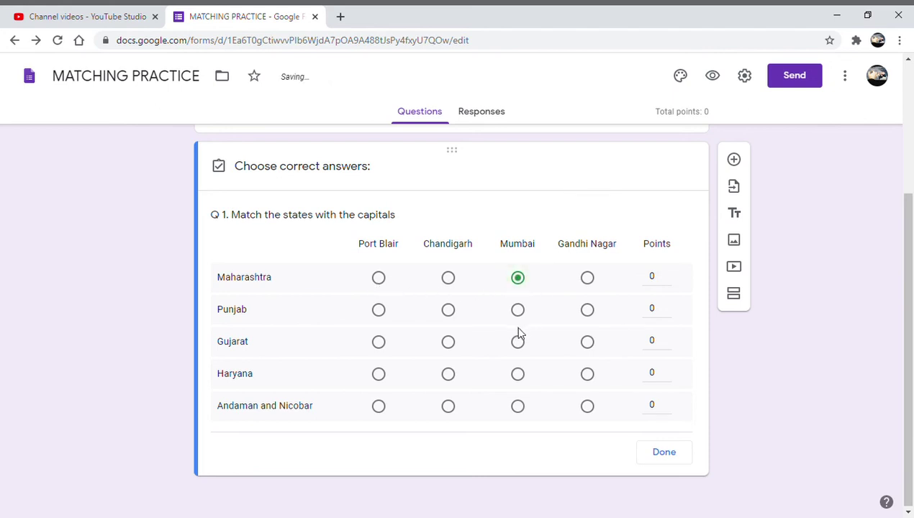
pyautogui.click(448, 317)
pyautogui.click(589, 347)
pyautogui.click(450, 377)
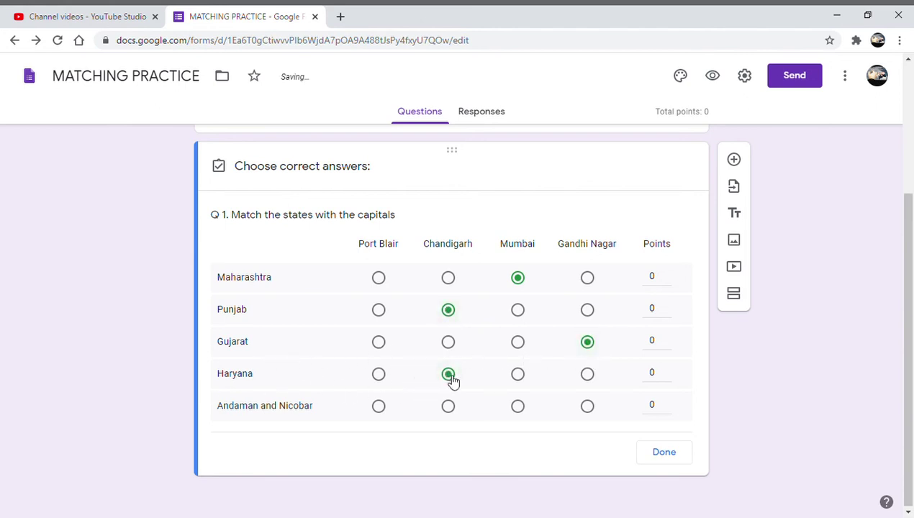
pyautogui.click(380, 409)
# Assign 1 point to each of the five rows and finish the answer key
pyautogui.click(666, 273)
pyautogui.click(667, 308)
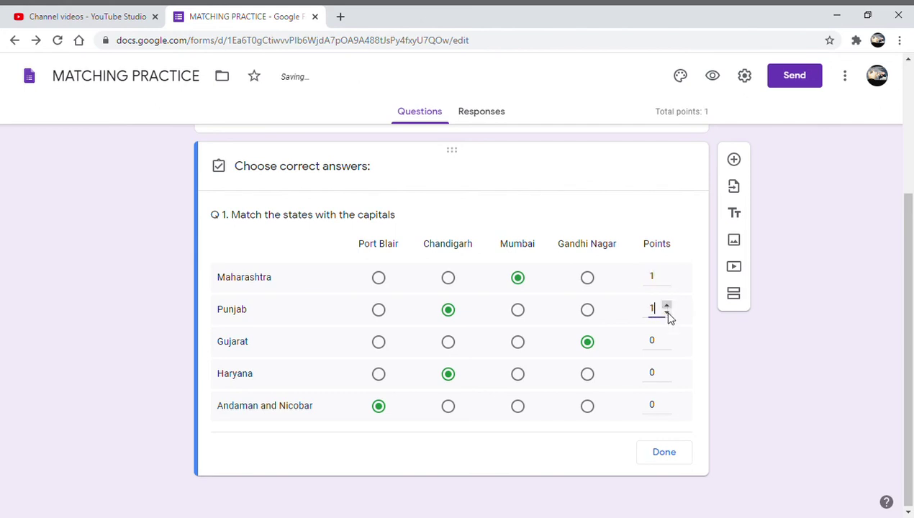
pyautogui.click(668, 339)
pyautogui.click(667, 368)
pyautogui.click(666, 401)
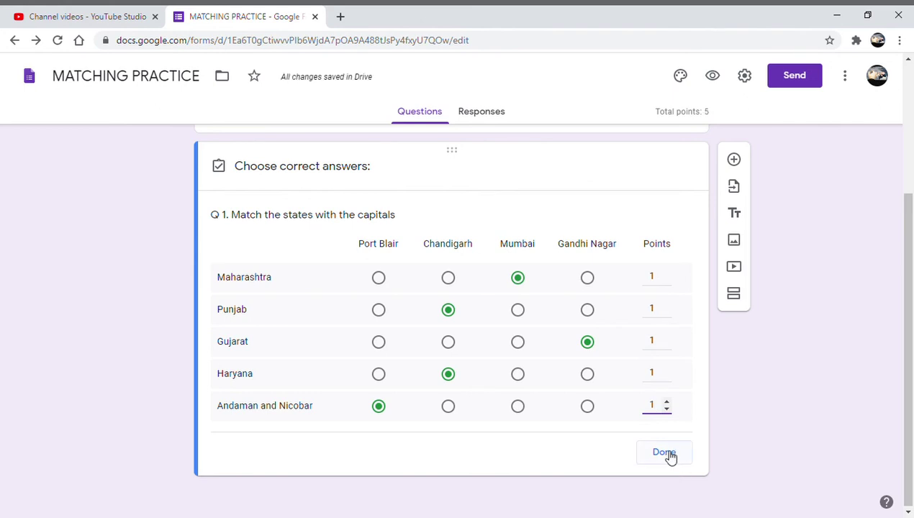
pyautogui.click(664, 453)
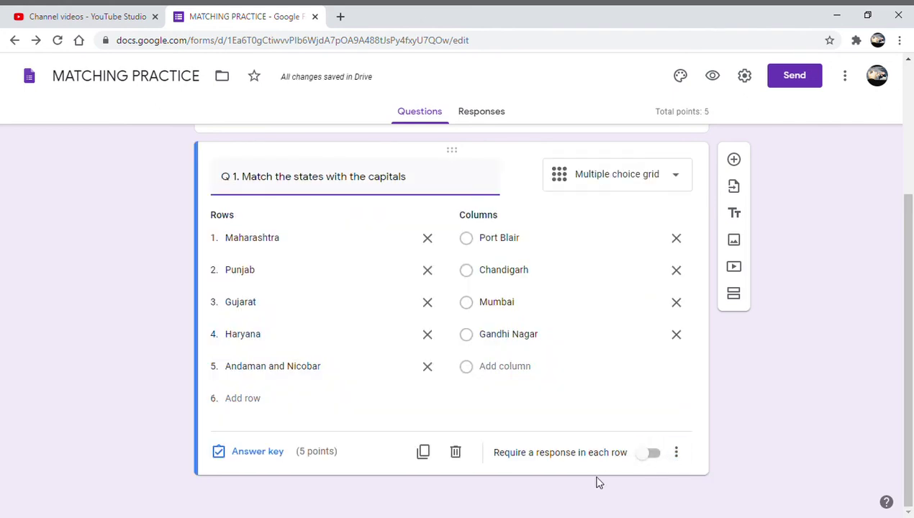
# Open a preview of the form as respondents see it
pyautogui.scroll(3, 562, 438)
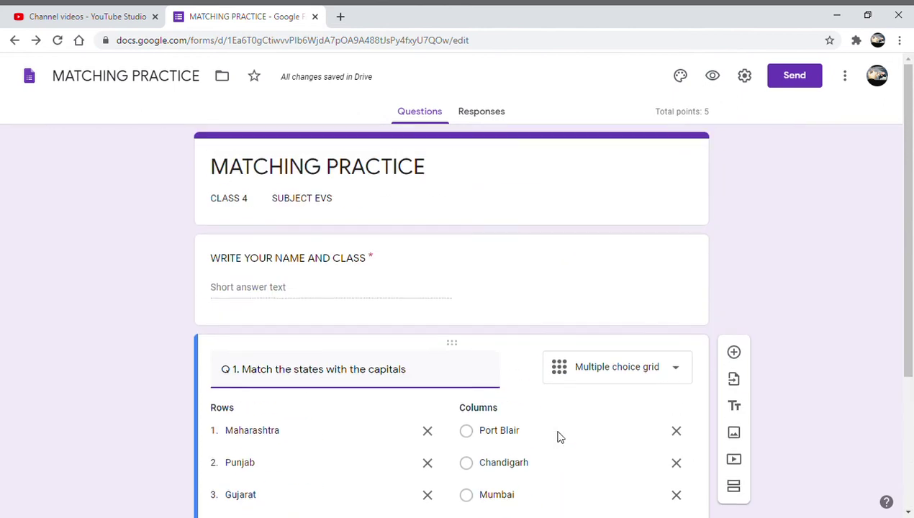
pyautogui.click(713, 78)
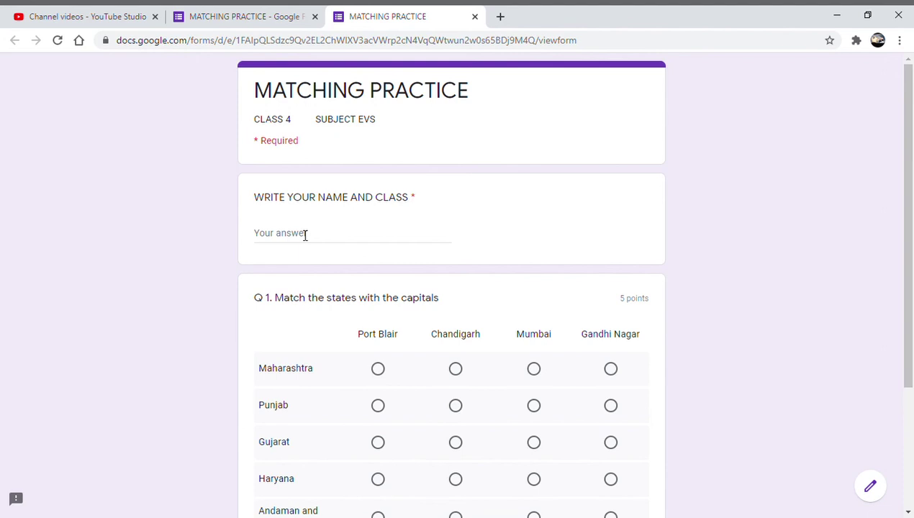
# Enter "asassasa" as the answer to the name and class question in the form preview
pyautogui.click(301, 238)
pyautogui.write('asassasa')
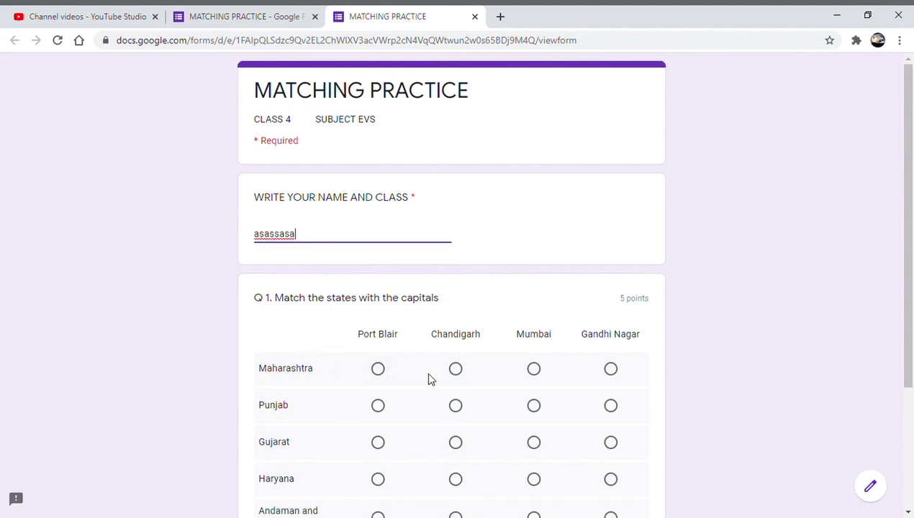
# Match Maharashtra with Mumbai, Punjab and Haryana with Chandigarh, Gujarat with Gandhi Nagar, and Andaman and Nicobar with Port Blair, and submit the response
pyautogui.scroll(-2, 428, 374)
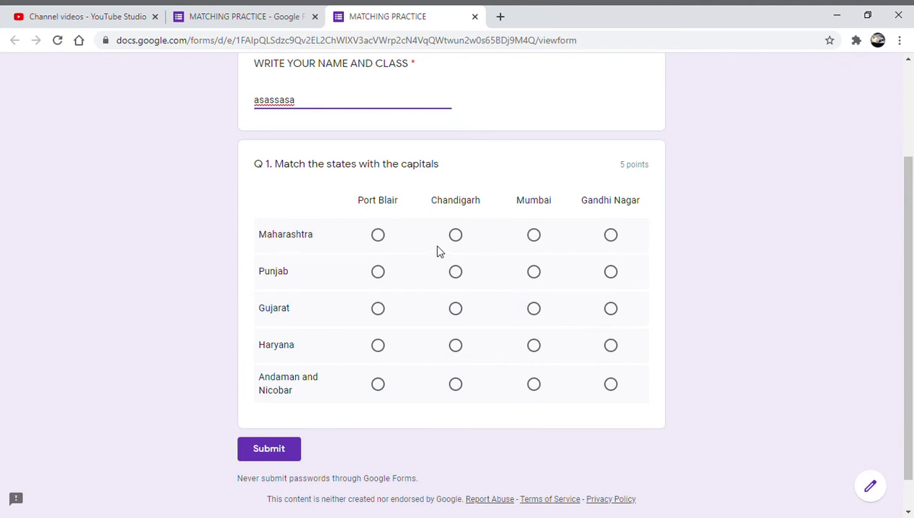
pyautogui.click(536, 237)
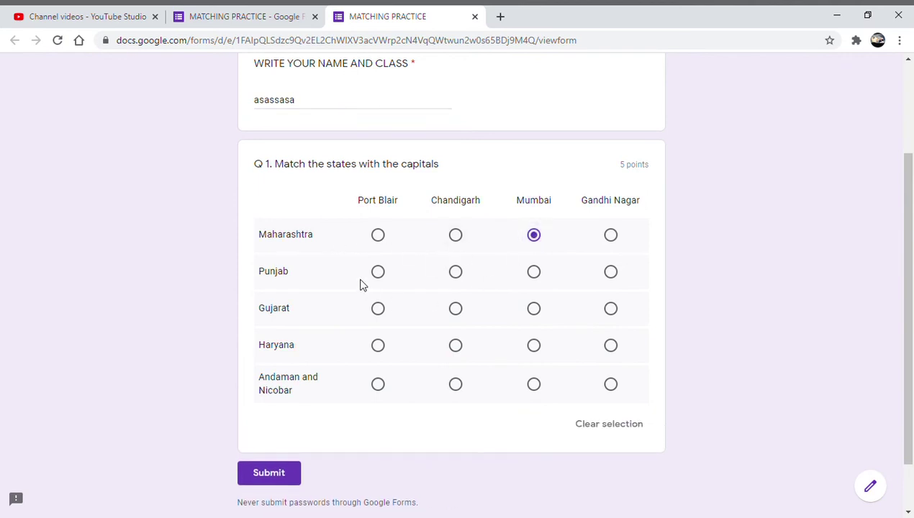
pyautogui.click(456, 272)
pyautogui.click(612, 311)
pyautogui.click(458, 349)
pyautogui.click(379, 386)
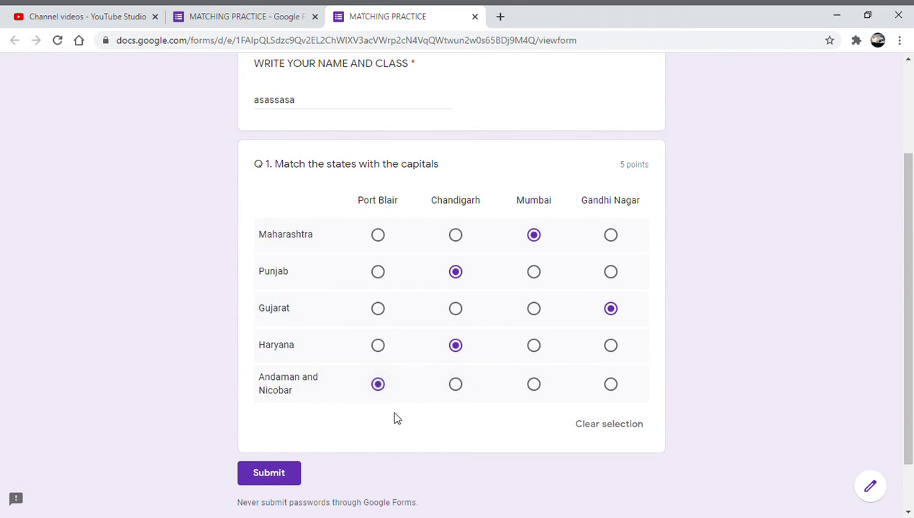
pyautogui.click(279, 475)
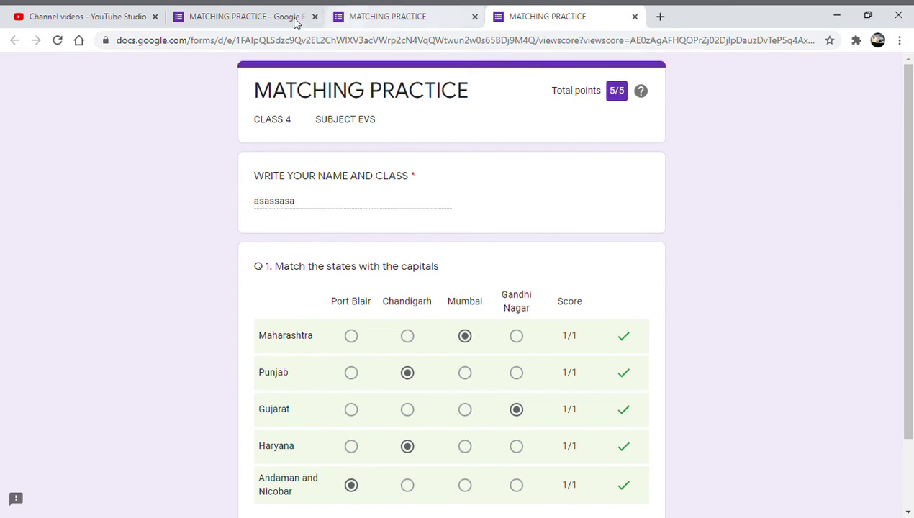
# Return to the form editor and review the submitted response individually, including its answers and points
pyautogui.click(271, 16)
pyautogui.scroll(-3, 324, 289)
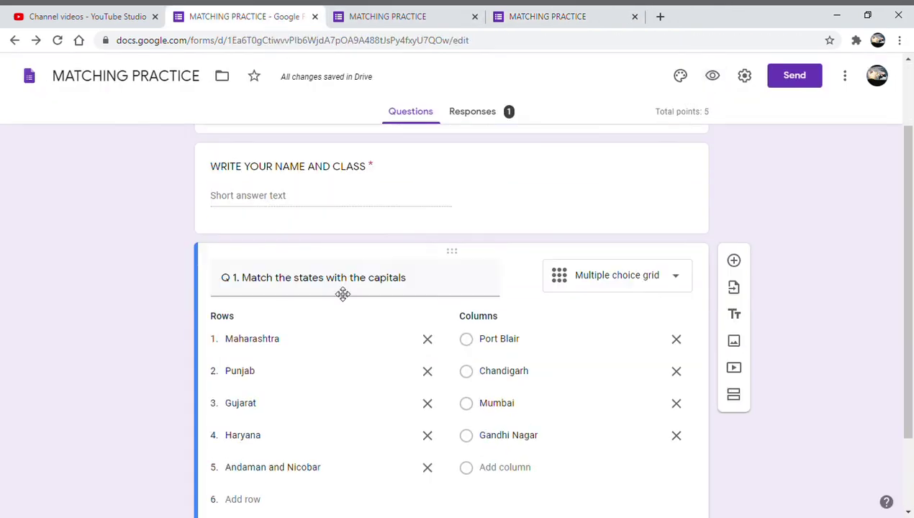
pyautogui.scroll(3, 338, 290)
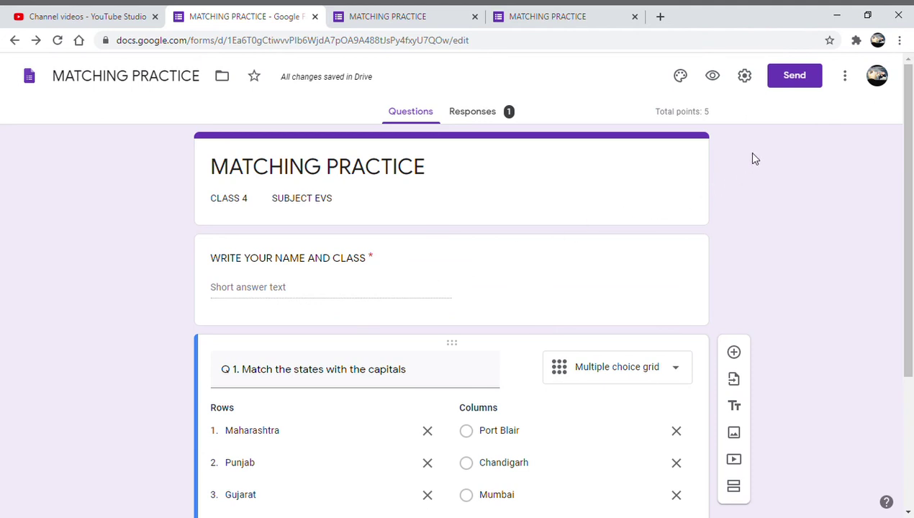
pyautogui.click(494, 113)
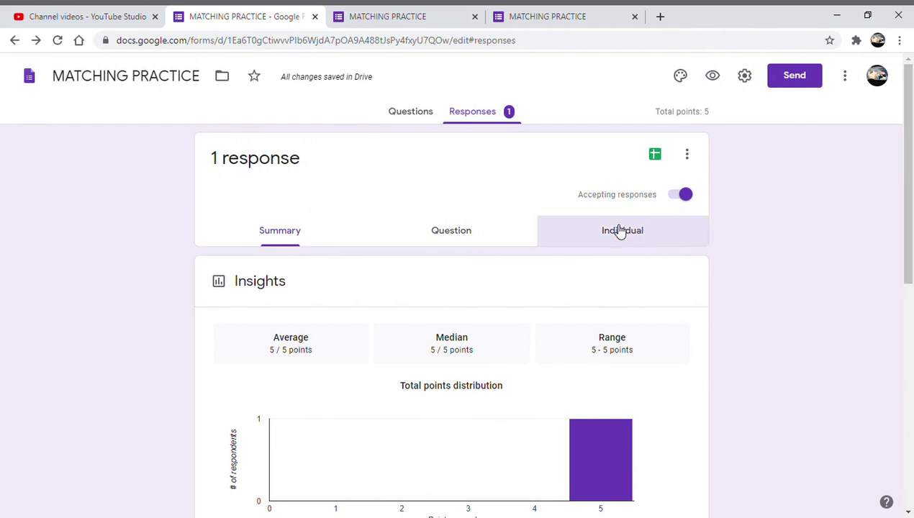
pyautogui.click(620, 231)
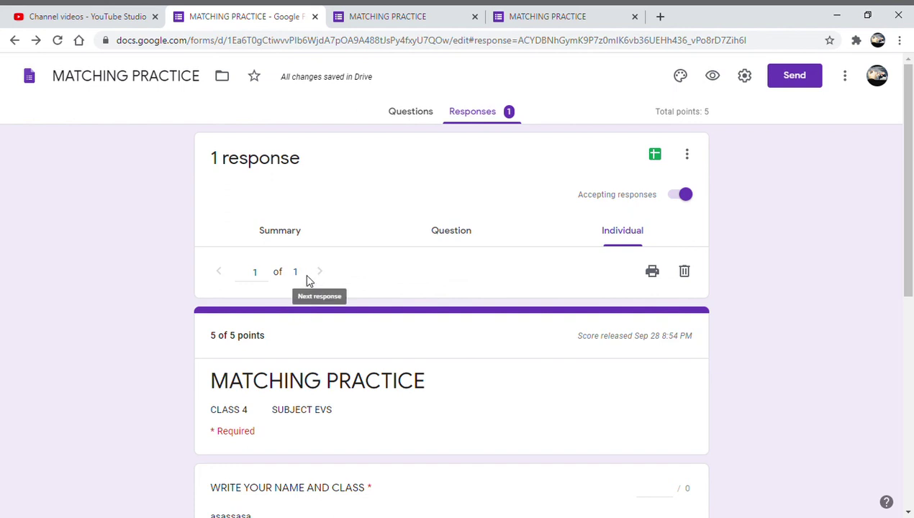
pyautogui.scroll(-3, 306, 280)
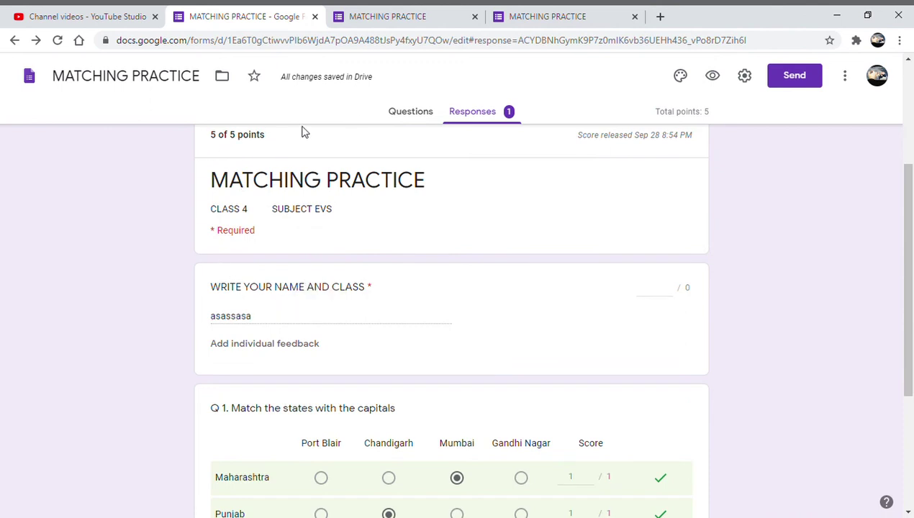
# Go back to the form's questions, start sending the form by email, and fill in the recipient's suggested email address
pyautogui.click(413, 118)
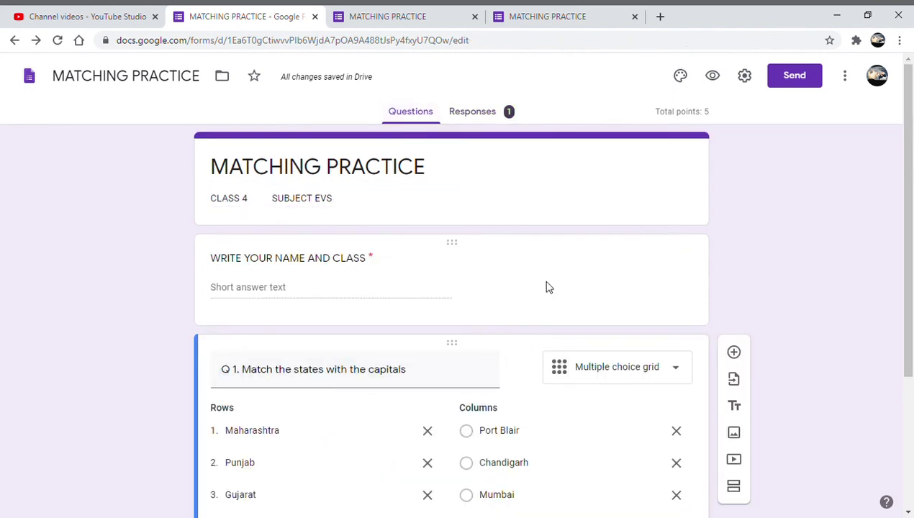
pyautogui.click(794, 76)
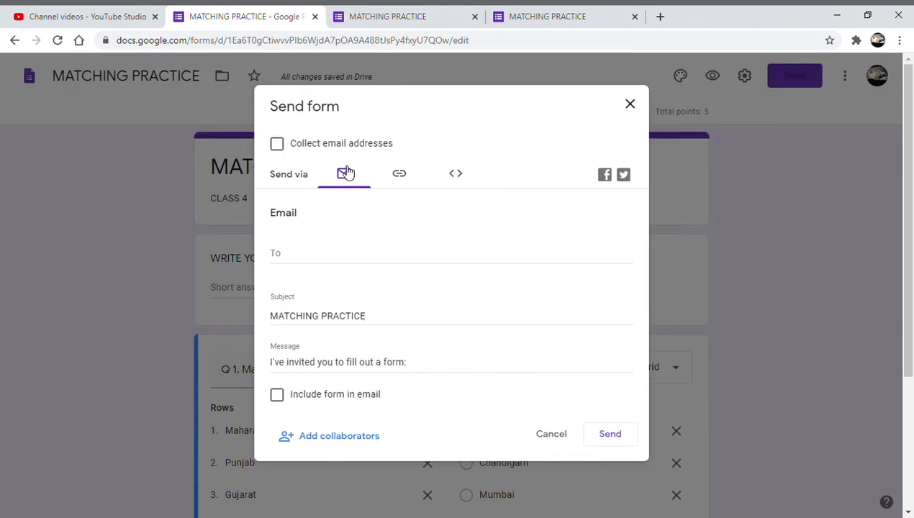
pyautogui.click(294, 258)
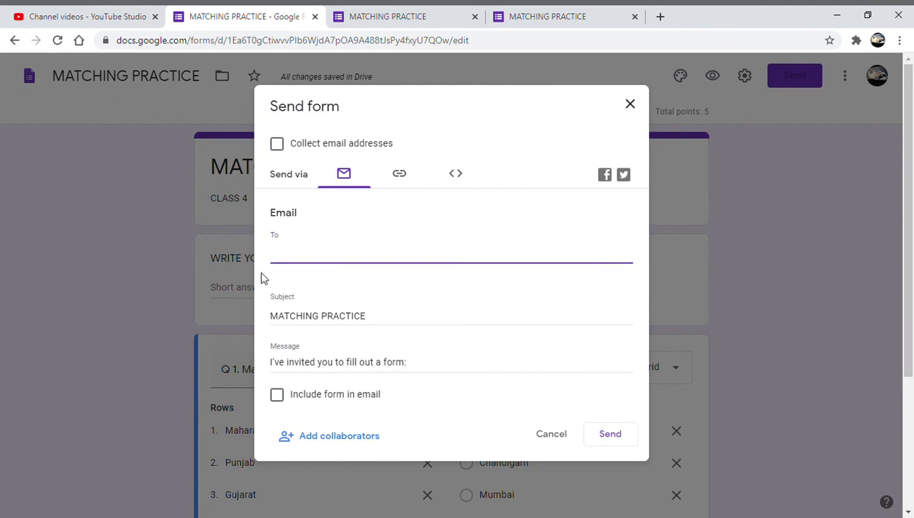
pyautogui.write('kk')
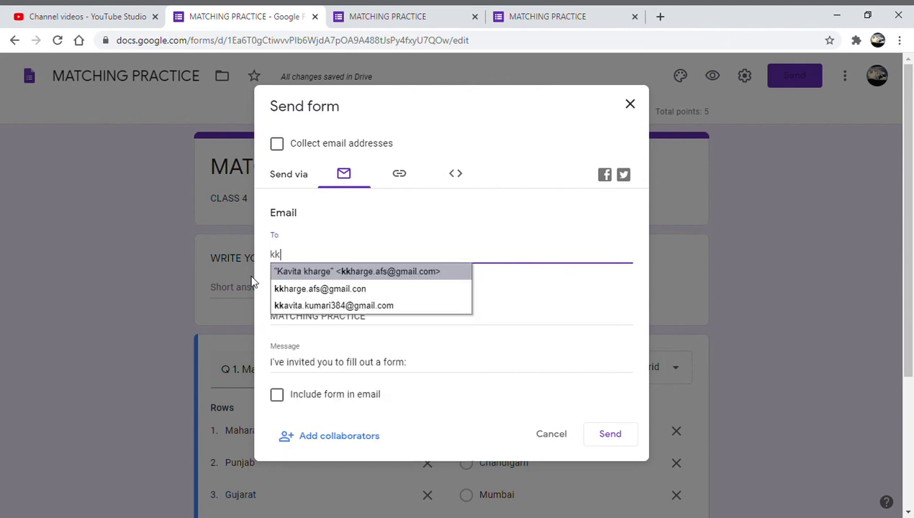
pyautogui.click(316, 272)
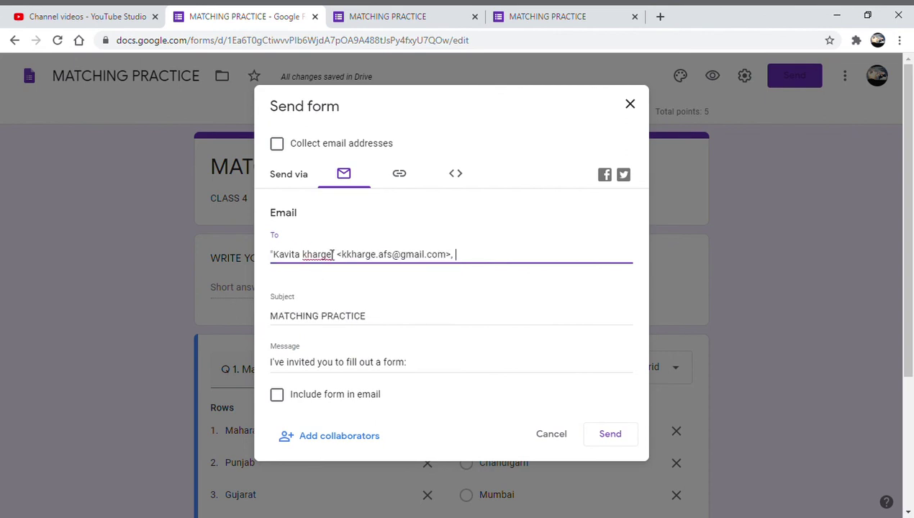
# Switch to sharing the form by link, shorten the URL, and copy the link
pyautogui.click(406, 179)
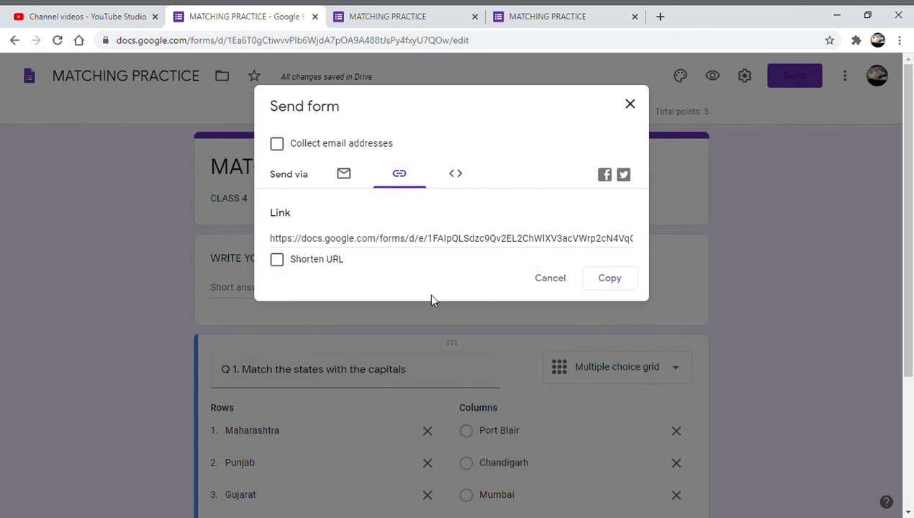
pyautogui.click(280, 272)
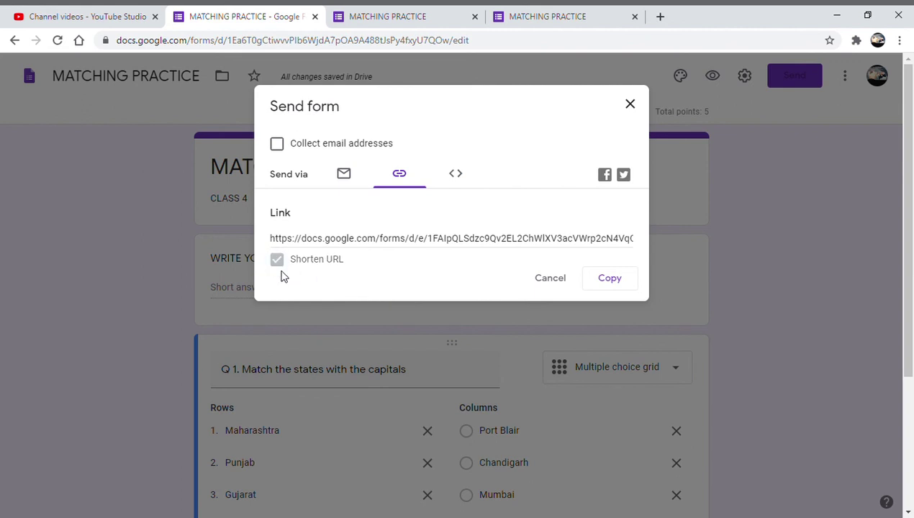
pyautogui.click(615, 282)
pyautogui.click(616, 282)
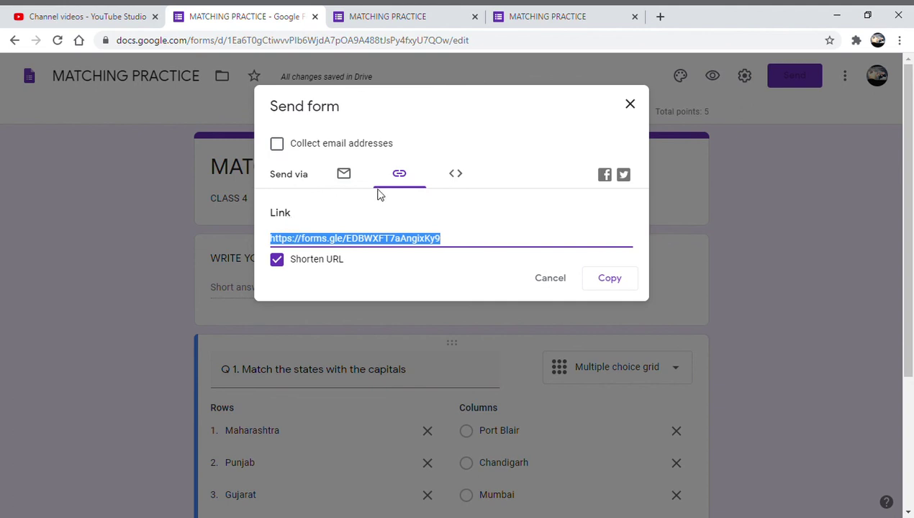
# Return to the email sending options and close the Send form dialog without sending
pyautogui.click(345, 176)
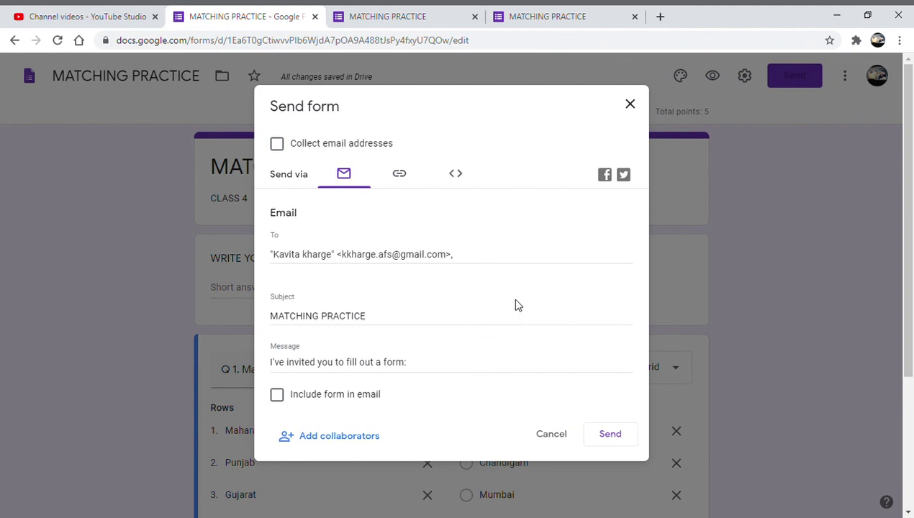
pyautogui.click(629, 108)
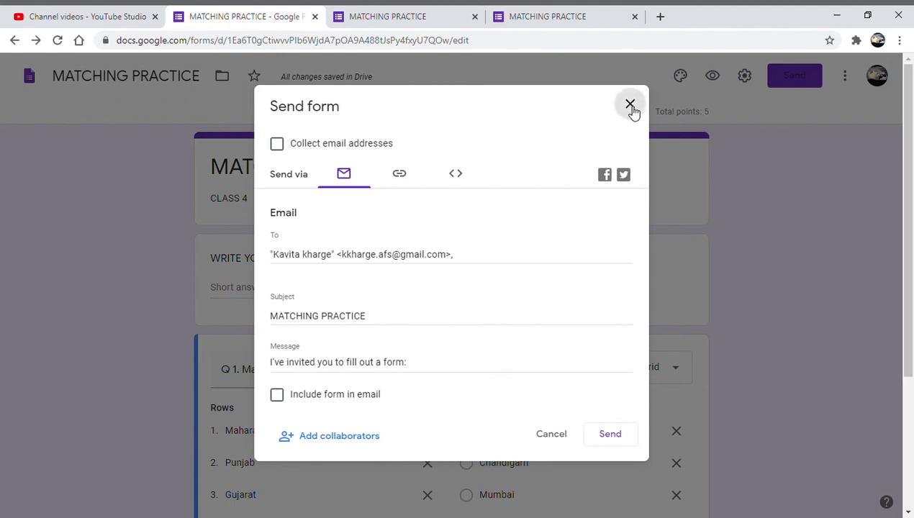